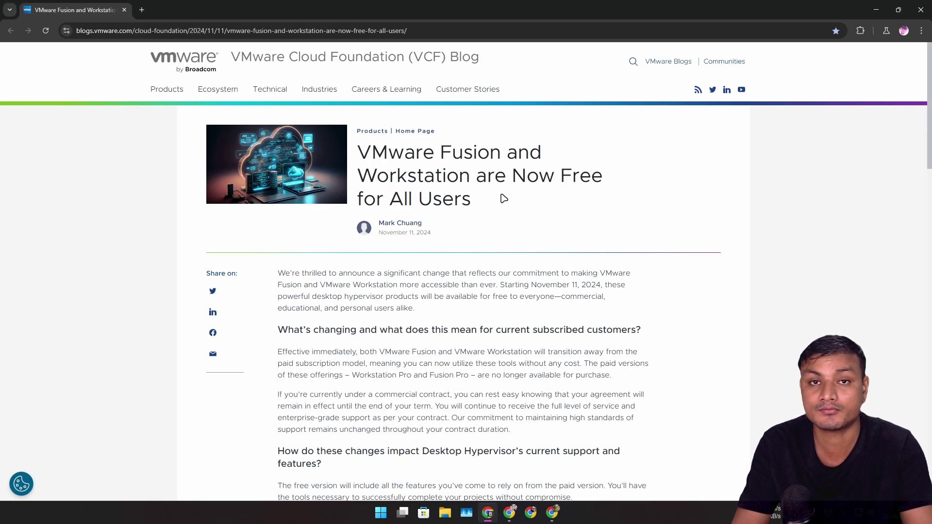
Step: Scroll through the blog post on free Fusion and Workstation, then minimize its Chrome window
{"action": "scroll", "coordinate": [447, 285], "scroll_direction": "down", "scroll_amount": 1}
{"action": "mouse_move", "coordinate": [415, 261]}
{"action": "left_mouse_down"}
{"action": "mouse_move", "coordinate": [272, 260]}
{"action": "mouse_move", "coordinate": [382, 246]}
{"action": "mouse_move", "coordinate": [406, 260]}
{"action": "left_mouse_up"}
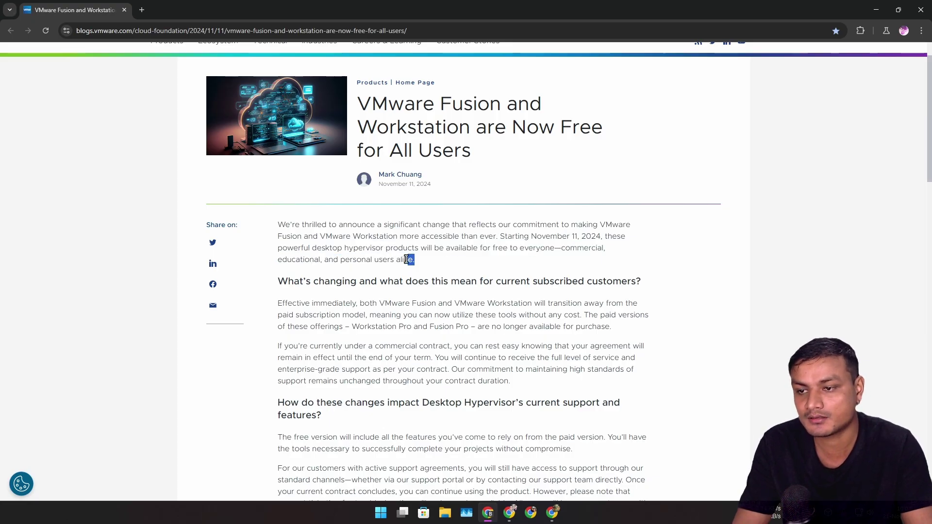
{"action": "left_click", "coordinate": [877, 7]}
Step: Restore the 'VMware Workstation Pro is Now FREE' YouTube video and skim down to its comments and back
{"action": "left_click", "coordinate": [509, 512]}
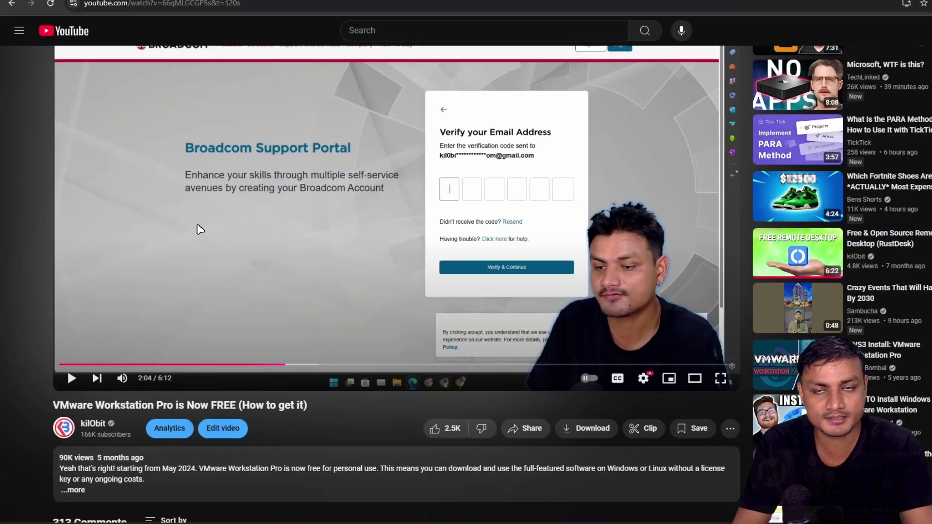
{"action": "scroll", "coordinate": [304, 281], "scroll_direction": "down", "scroll_amount": 2}
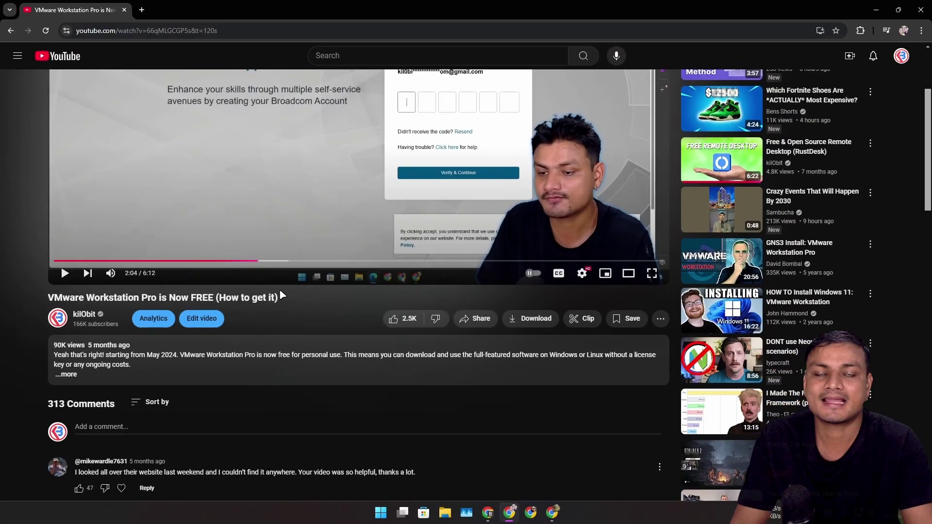
{"action": "scroll", "coordinate": [281, 295], "scroll_direction": "up", "scroll_amount": 3}
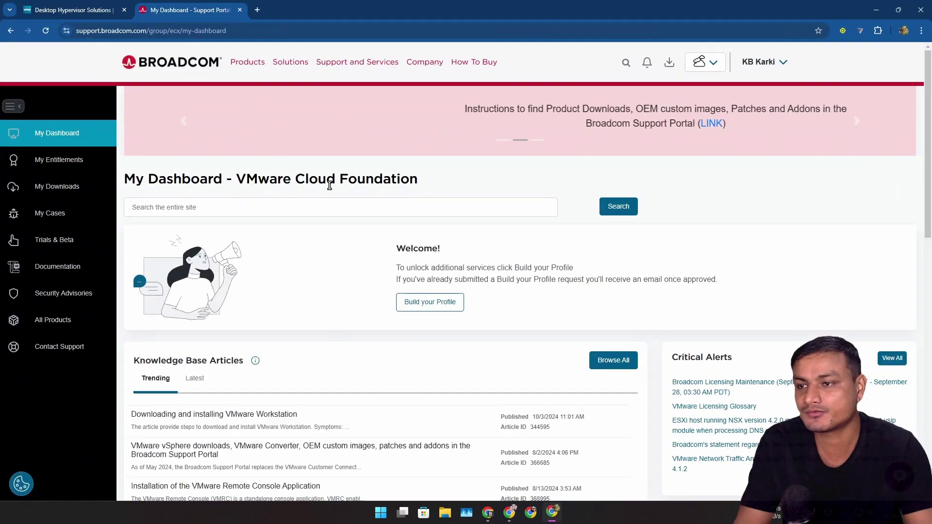
Step: Compare the Desktop Hypervisor and Broadcom dashboard tabs, ending on the Desktop Hypervisor page in a smaller window
{"action": "left_click", "coordinate": [61, 12]}
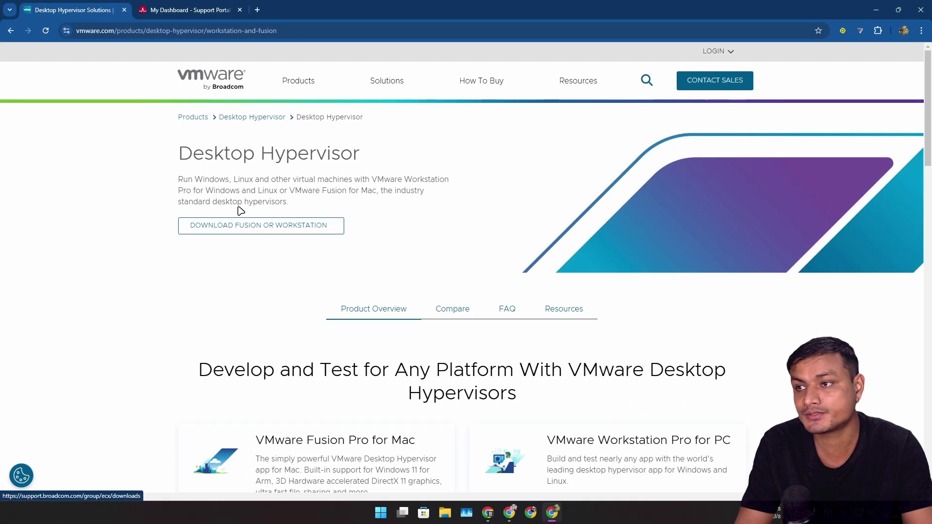
{"action": "left_click", "coordinate": [196, 9]}
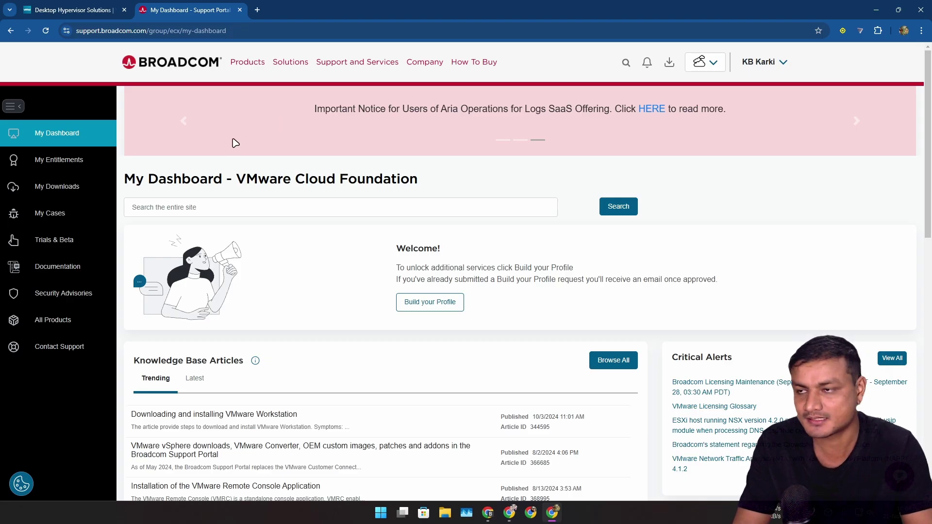
{"action": "left_click", "coordinate": [97, 6]}
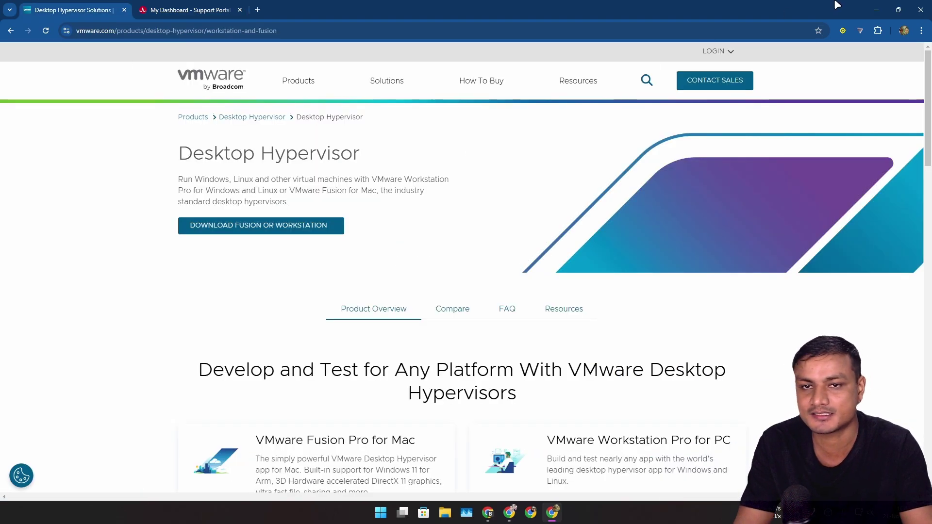
{"action": "left_click", "coordinate": [898, 9]}
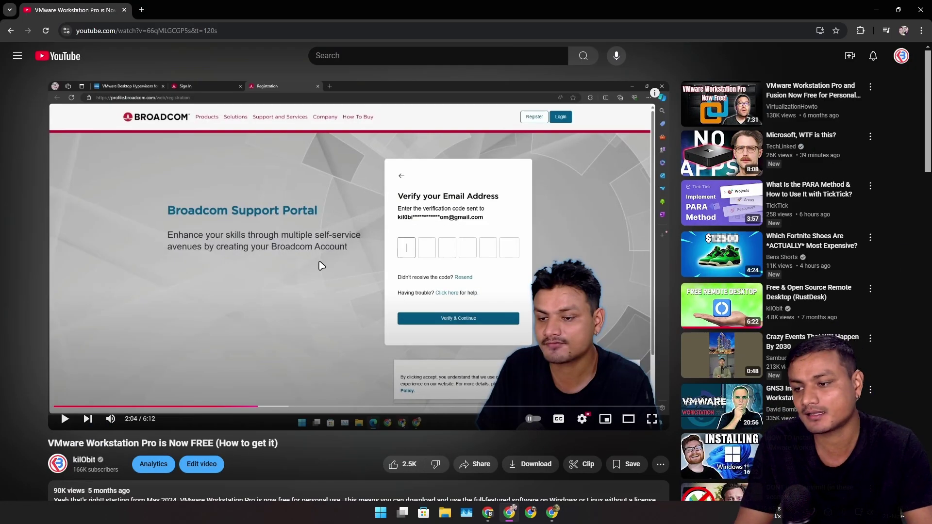
{"action": "scroll", "coordinate": [274, 291], "scroll_direction": "down", "scroll_amount": 1}
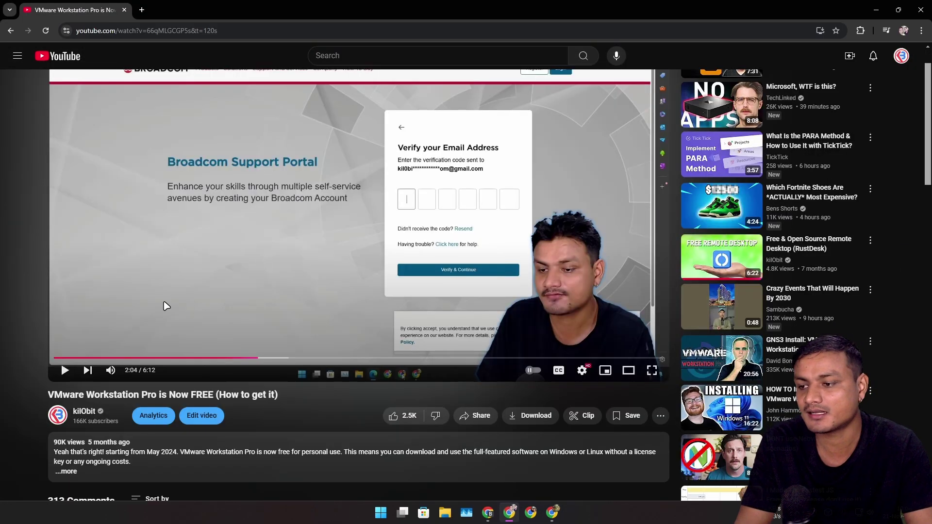
{"action": "scroll", "coordinate": [165, 295], "scroll_direction": "up", "scroll_amount": 1}
{"action": "scroll", "coordinate": [154, 269], "scroll_direction": "down", "scroll_amount": 2}
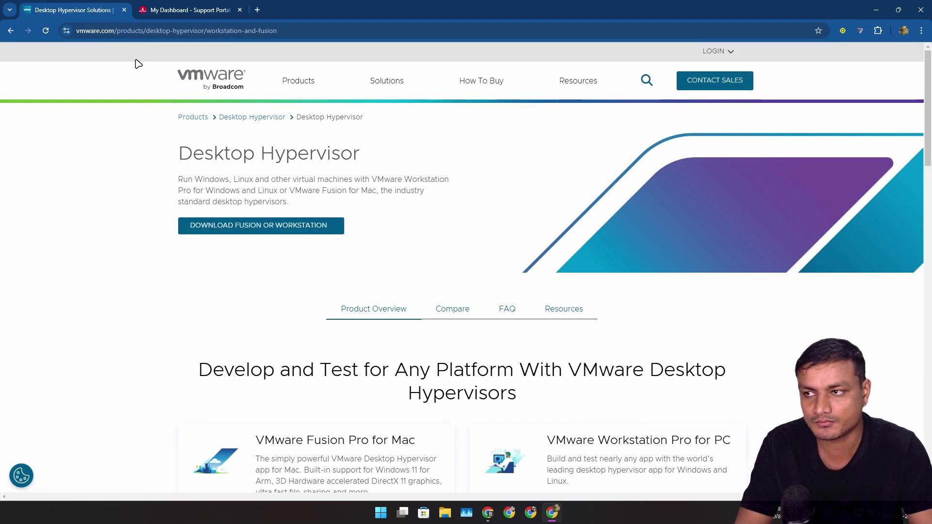
Step: Follow DOWNLOAD FUSION OR WORKSTATION and go through the Broadcom LOGIN > REGISTER sign-in to My Downloads
{"action": "left_click", "coordinate": [244, 227]}
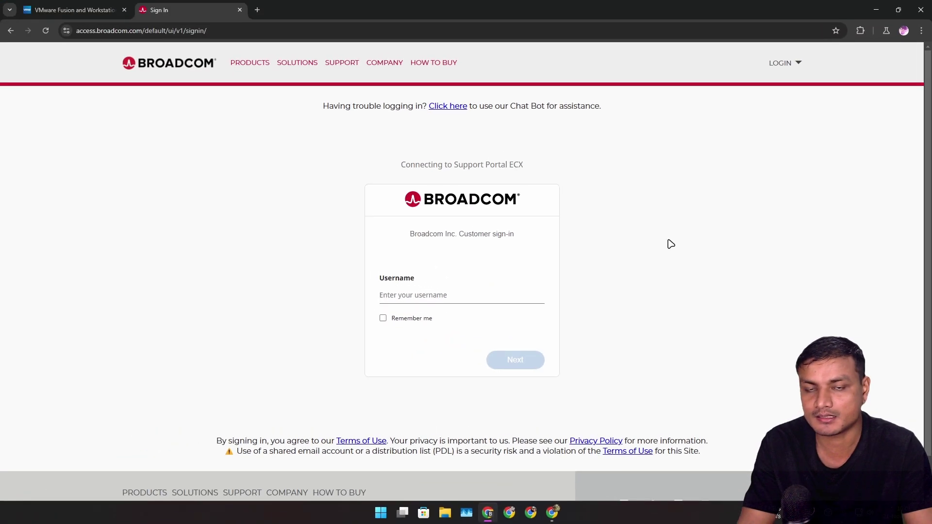
{"action": "left_click", "coordinate": [789, 64]}
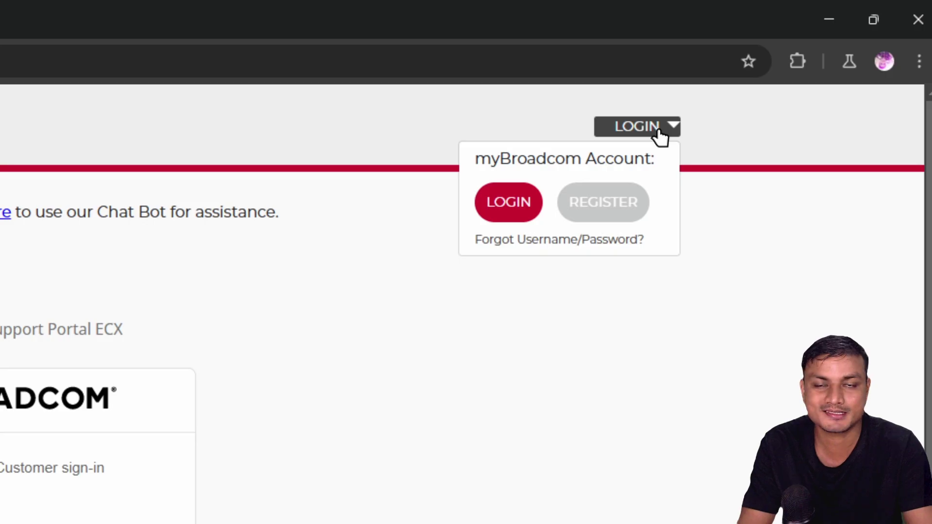
{"action": "left_click", "coordinate": [598, 210]}
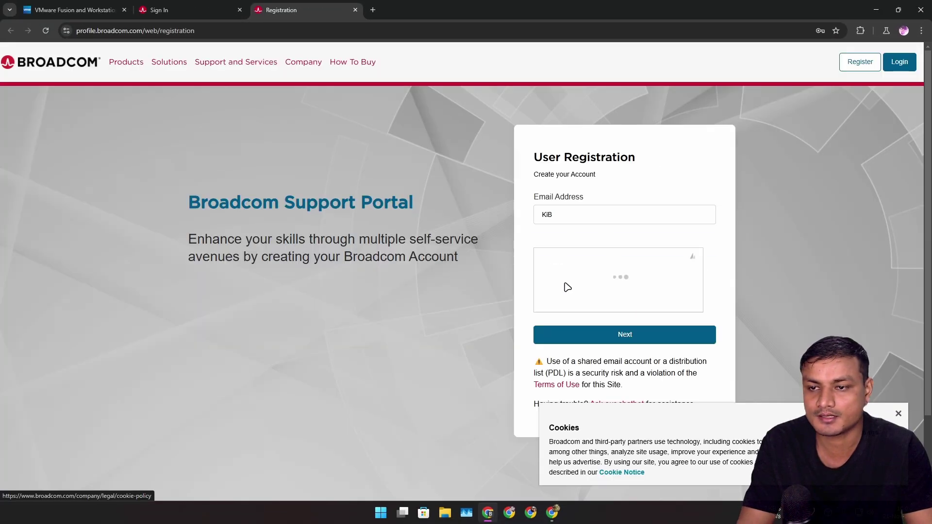
{"action": "scroll", "coordinate": [534, 276], "scroll_direction": "down", "scroll_amount": 2}
{"action": "scroll", "coordinate": [500, 262], "scroll_direction": "up", "scroll_amount": 1}
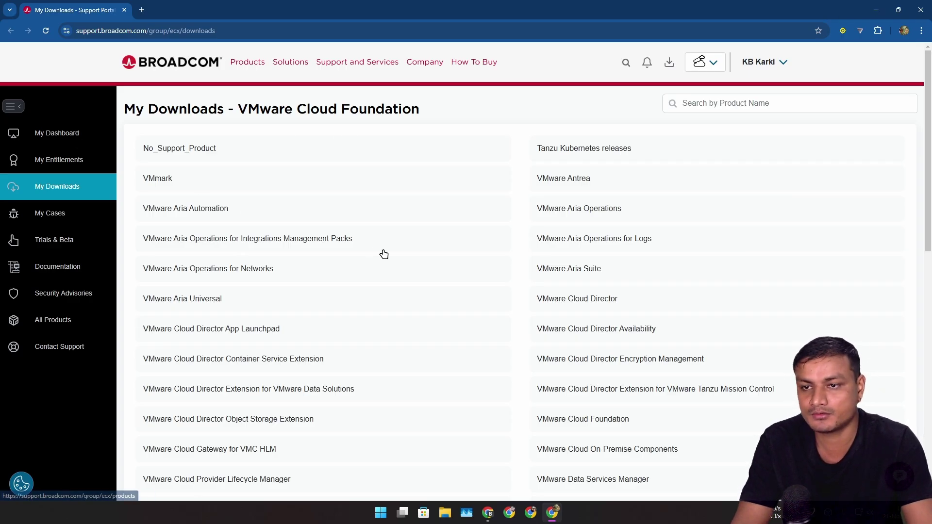
Step: From My Dashboard, search 'vmware work' and pick VMware Workstation Pro from the suggestions
{"action": "left_click", "coordinate": [75, 136]}
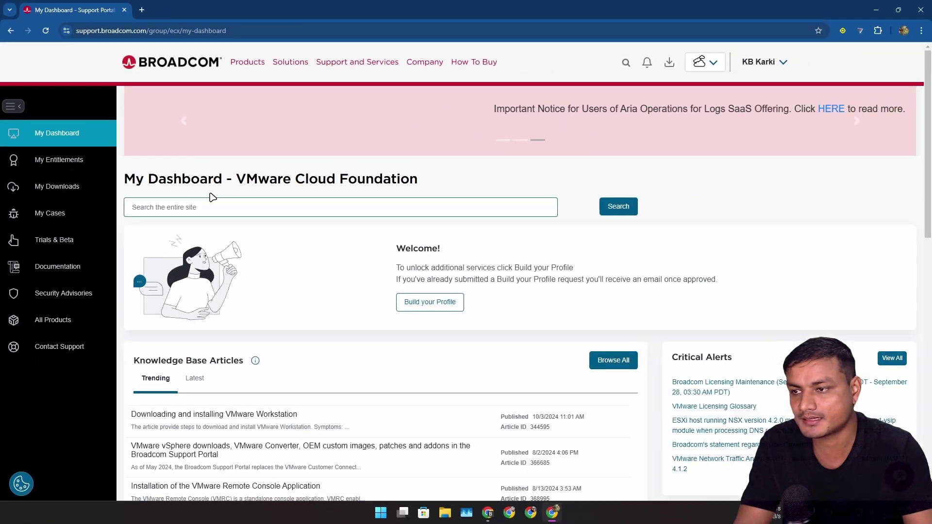
{"action": "left_click", "coordinate": [408, 289]}
{"action": "type", "text": "vmwar"}
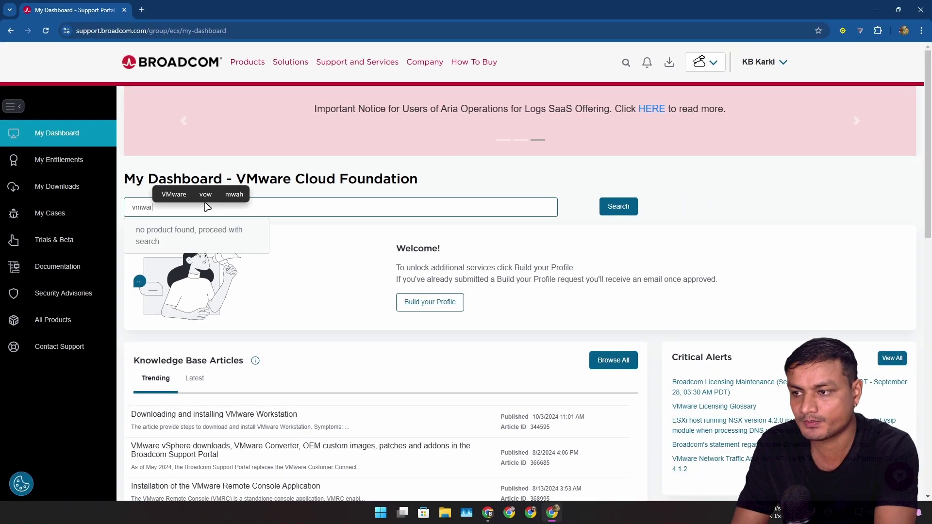
{"action": "type", "text": "e work"}
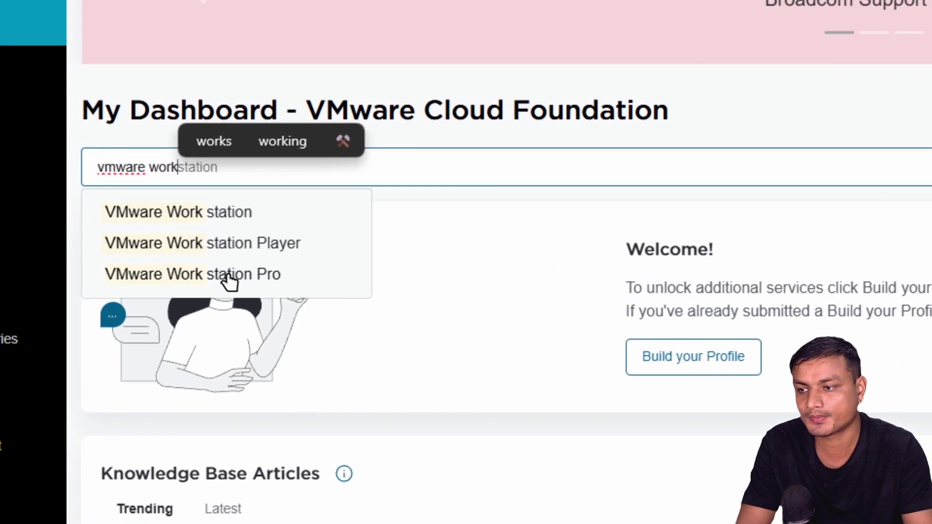
{"action": "left_click", "coordinate": [197, 261]}
{"action": "left_click", "coordinate": [605, 210]}
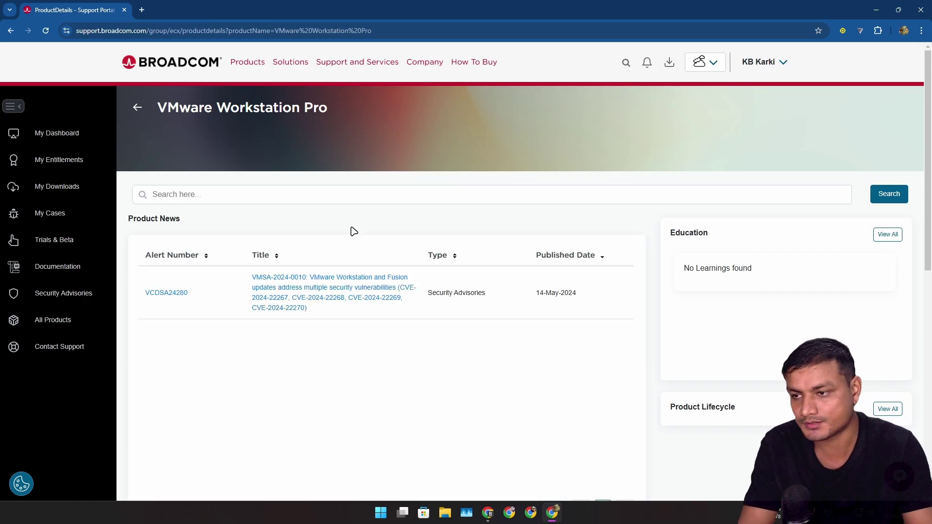
Step: Open the VMSA-2024-0010 advisory and scroll to its References with the Workstation Pro 17.5.2 and Fusion 13.5.2 links
{"action": "scroll", "coordinate": [280, 244], "scroll_direction": "down", "scroll_amount": 2}
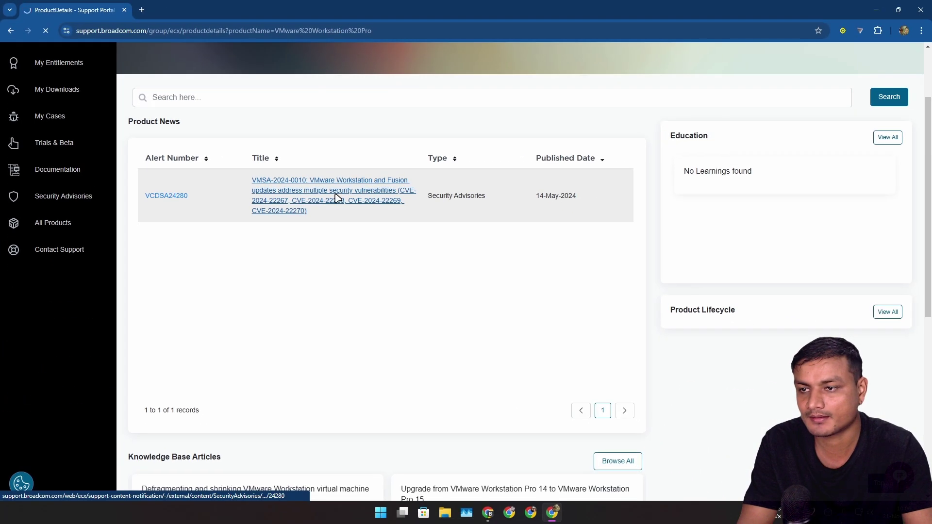
{"action": "left_click", "coordinate": [571, 304]}
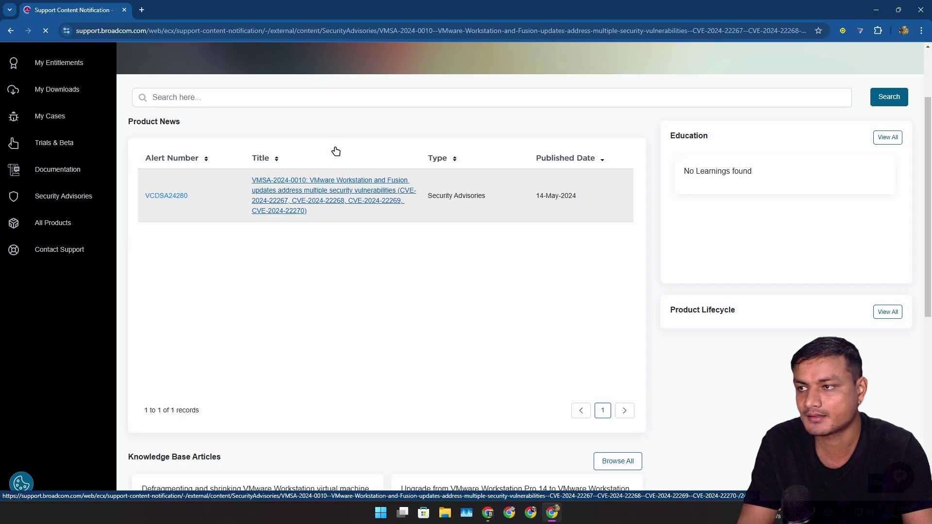
{"action": "scroll", "coordinate": [312, 244], "scroll_direction": "down", "scroll_amount": 5}
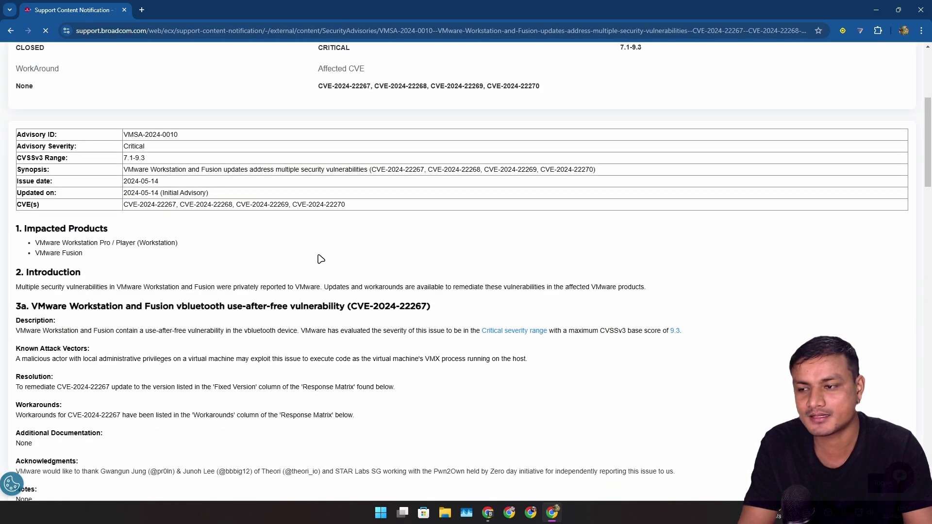
{"action": "scroll", "coordinate": [242, 264], "scroll_direction": "up", "scroll_amount": 1}
{"action": "scroll", "coordinate": [228, 253], "scroll_direction": "down", "scroll_amount": 16}
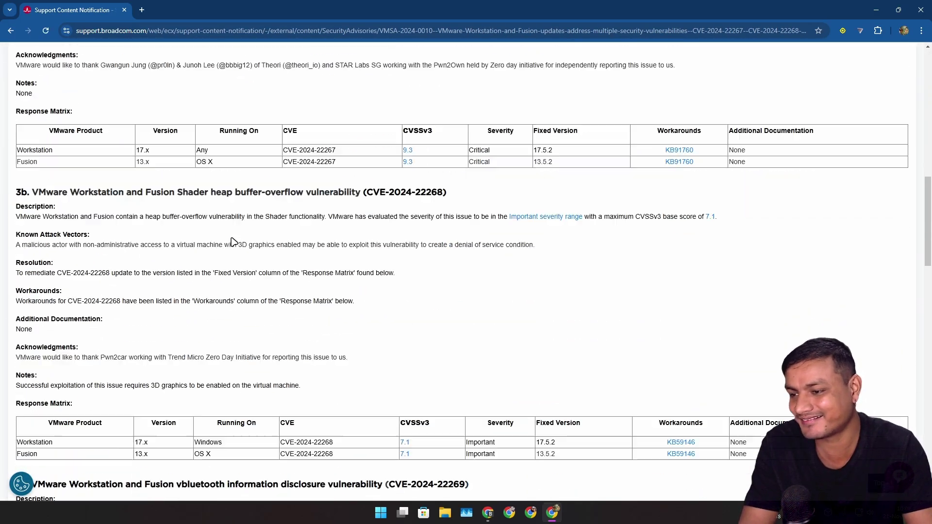
{"action": "scroll", "coordinate": [194, 245], "scroll_direction": "down", "scroll_amount": 12}
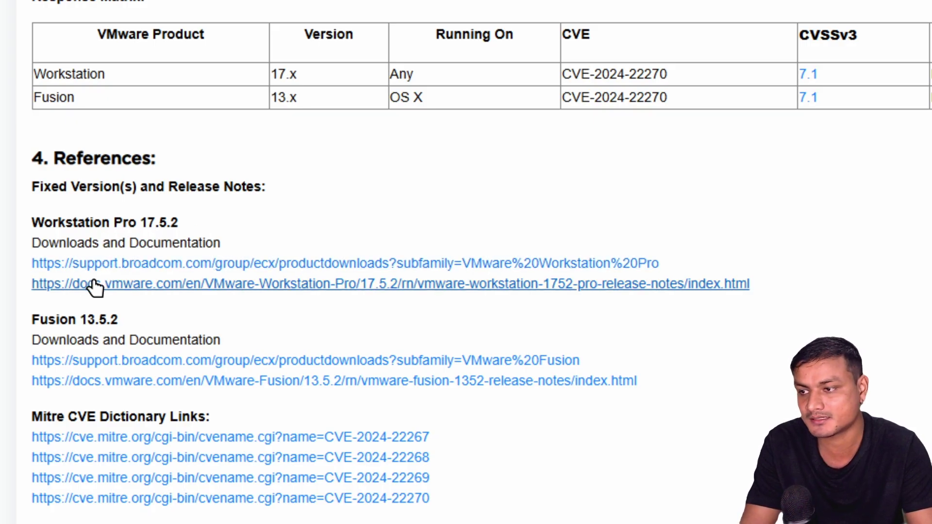
Step: Open the Workstation Pro downloads link and choose VMware Workstation Pro 17.0 for Windows
{"action": "left_click", "coordinate": [115, 266]}
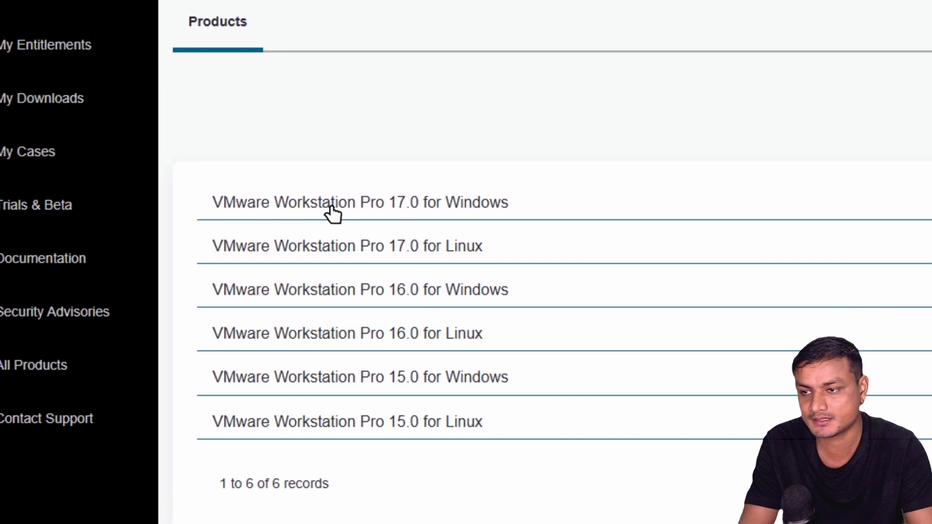
{"action": "left_click", "coordinate": [333, 213]}
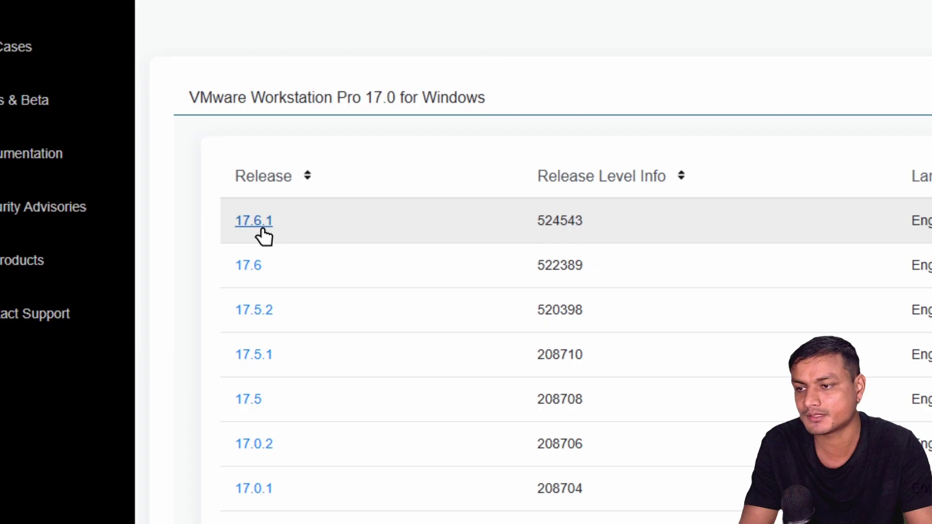
Step: Open release 17.6.1 and agree to the Terms and Conditions
{"action": "left_click", "coordinate": [261, 226]}
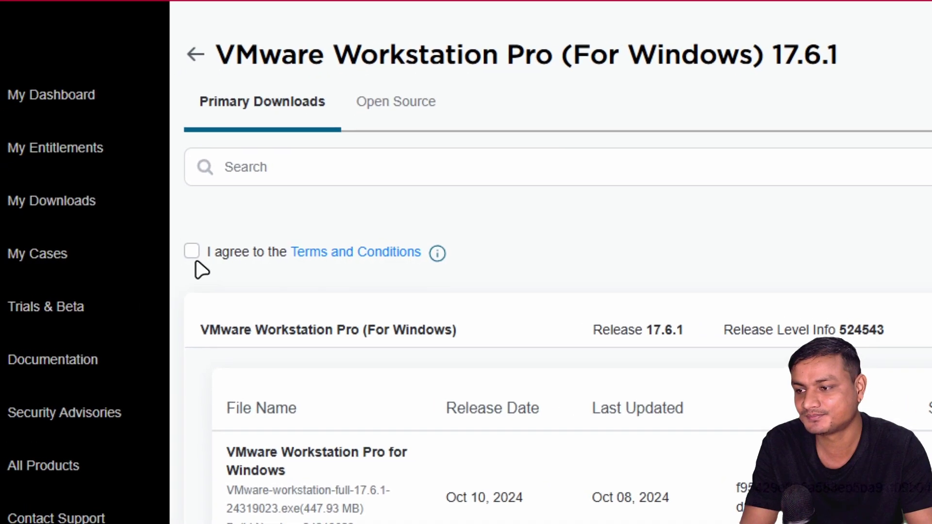
{"action": "left_click", "coordinate": [235, 252]}
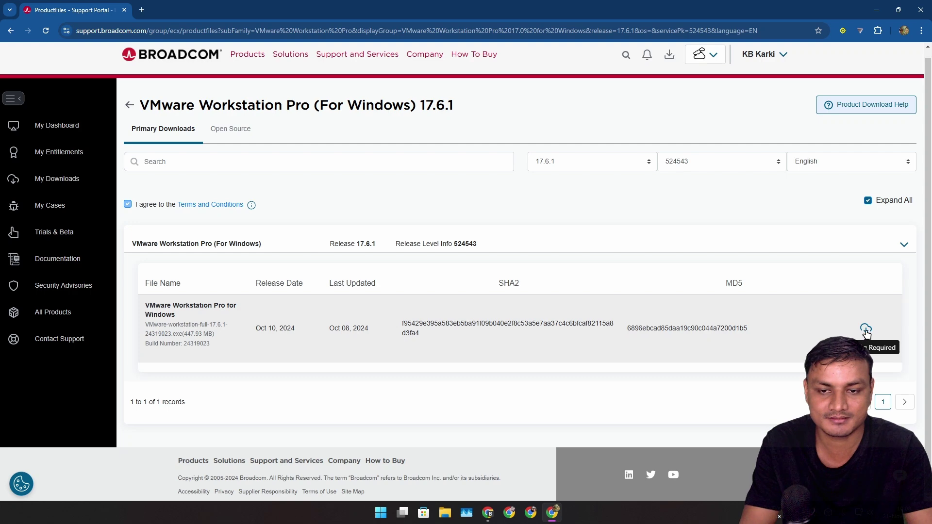
Step: Start the 17.6.1 installer download, accept the extra verification, and submit the Trade Compliance Verification
{"action": "left_click", "coordinate": [800, 247]}
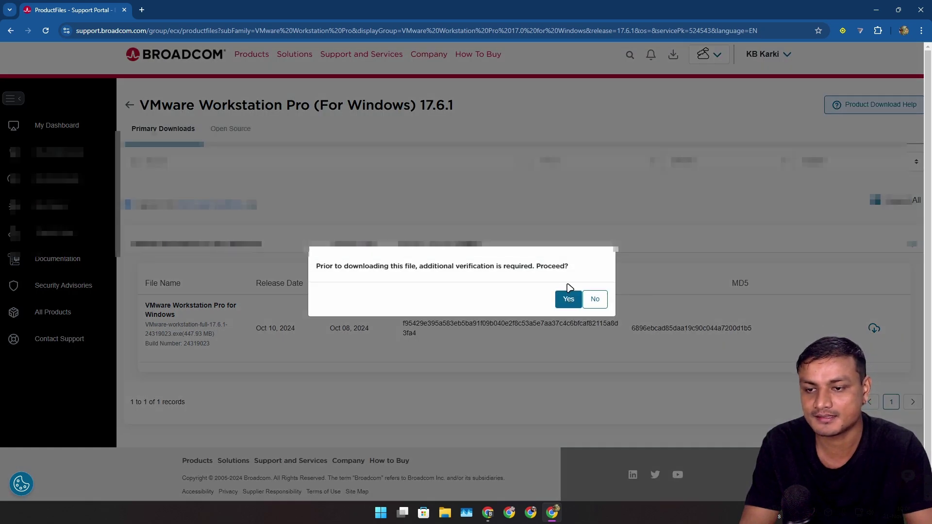
{"action": "left_click", "coordinate": [567, 299]}
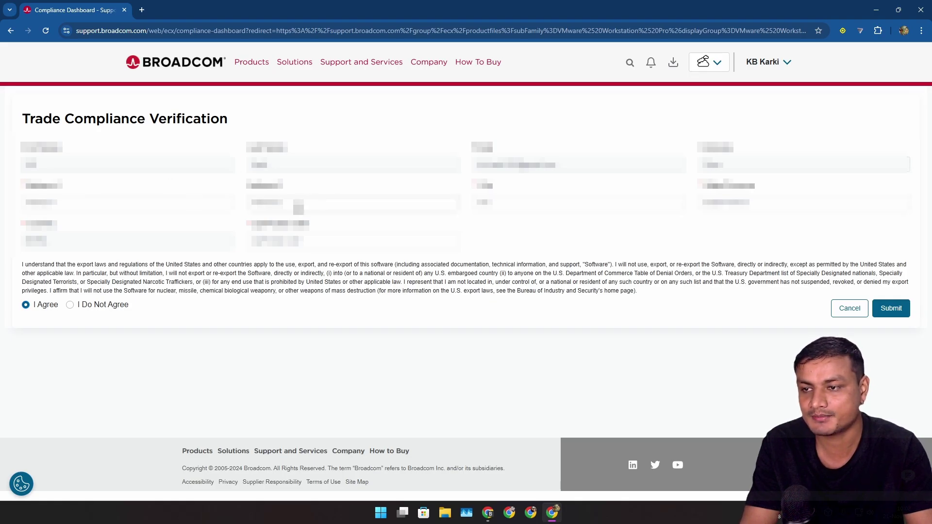
{"action": "left_click", "coordinate": [896, 315]}
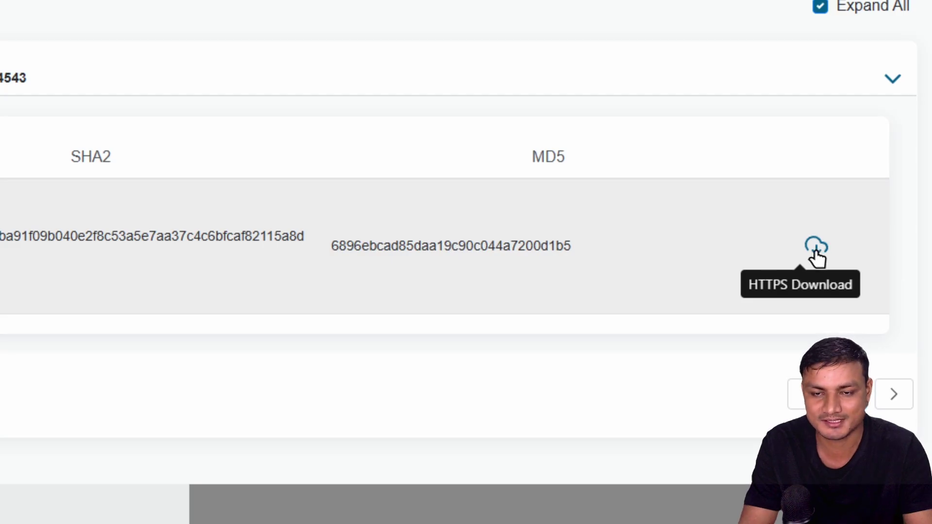
Step: Download VMware-workstation-full-17.6.1-24319023.exe over HTTPS and check its progress in Chrome's download bubble
{"action": "left_click", "coordinate": [818, 251]}
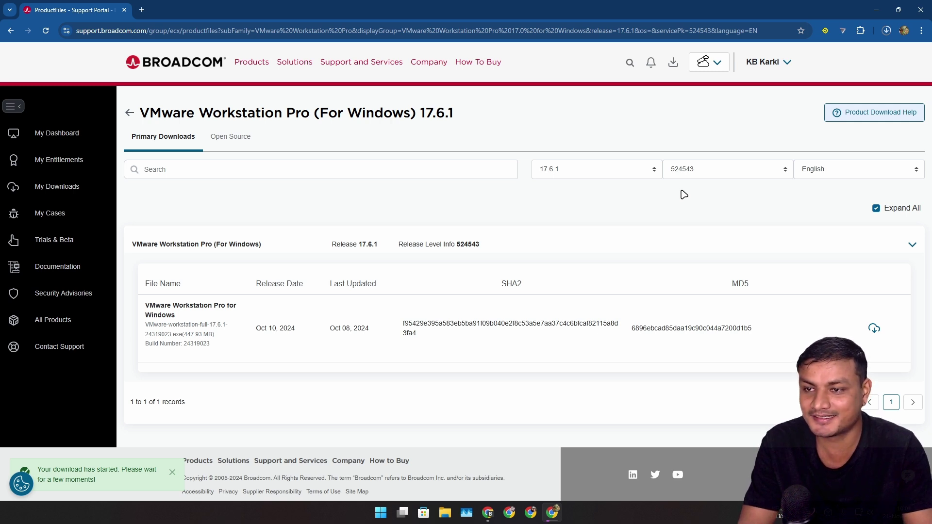
{"action": "left_click", "coordinate": [886, 32]}
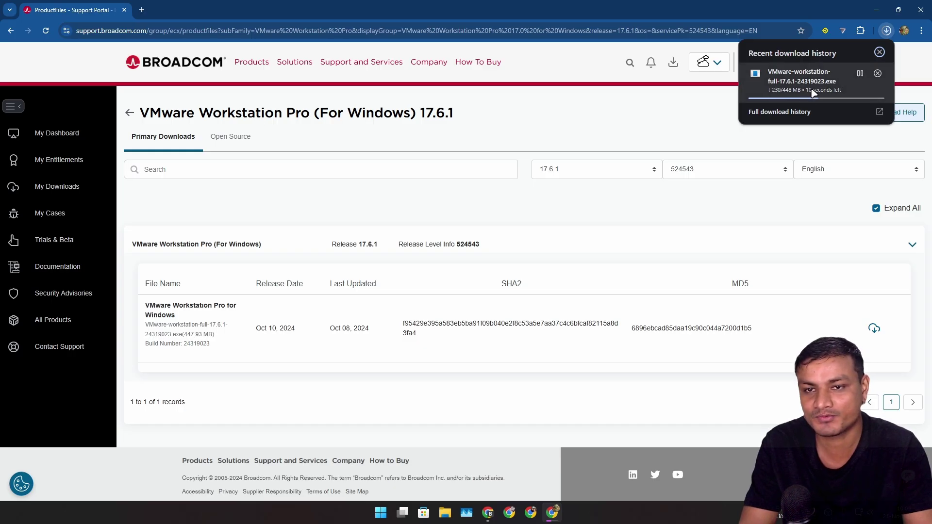
{"action": "left_click", "coordinate": [698, 101]}
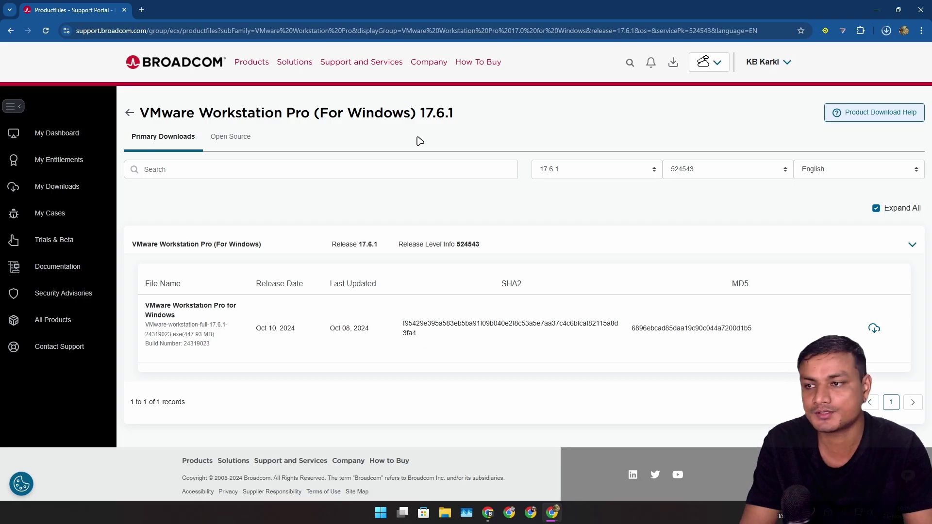
Step: Go back to My Dashboard and switch its portfolio to VMware Cloud Foundation
{"action": "left_click", "coordinate": [58, 133]}
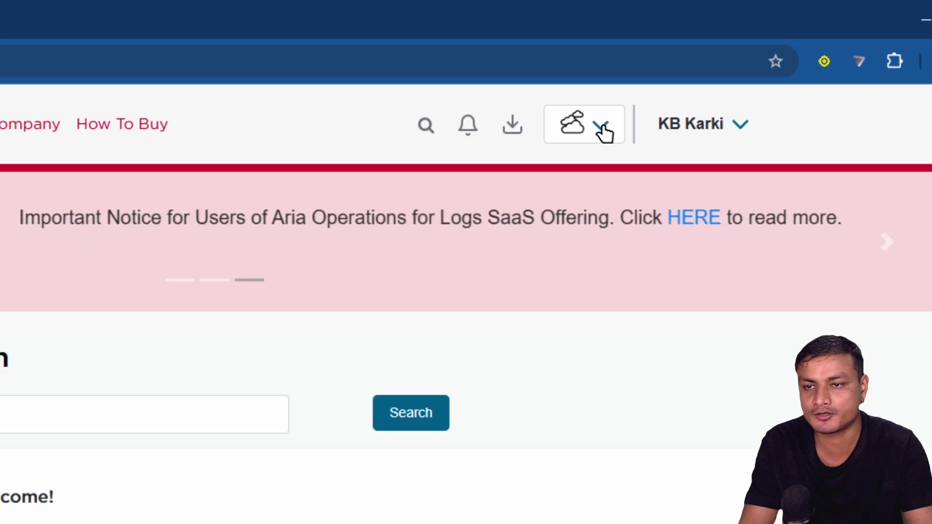
{"action": "left_click", "coordinate": [601, 129]}
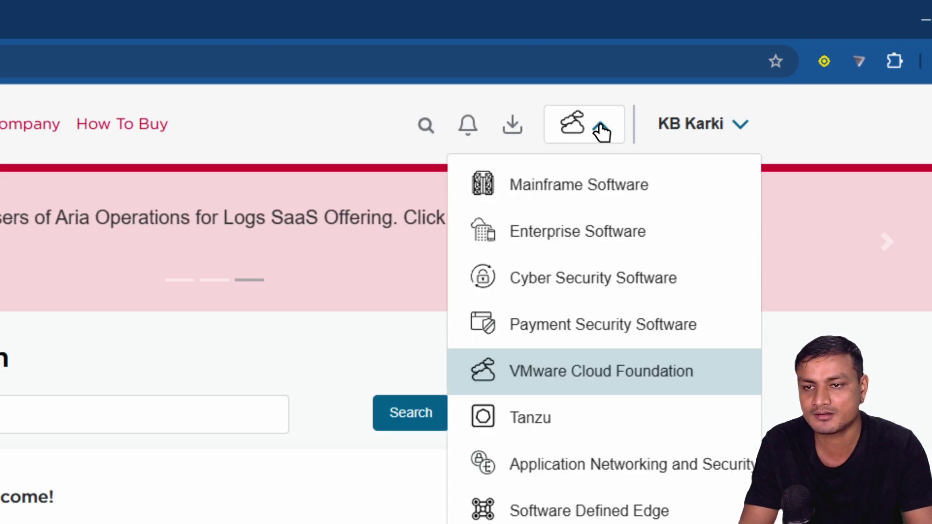
{"action": "scroll", "coordinate": [573, 377], "scroll_direction": "down", "scroll_amount": 3}
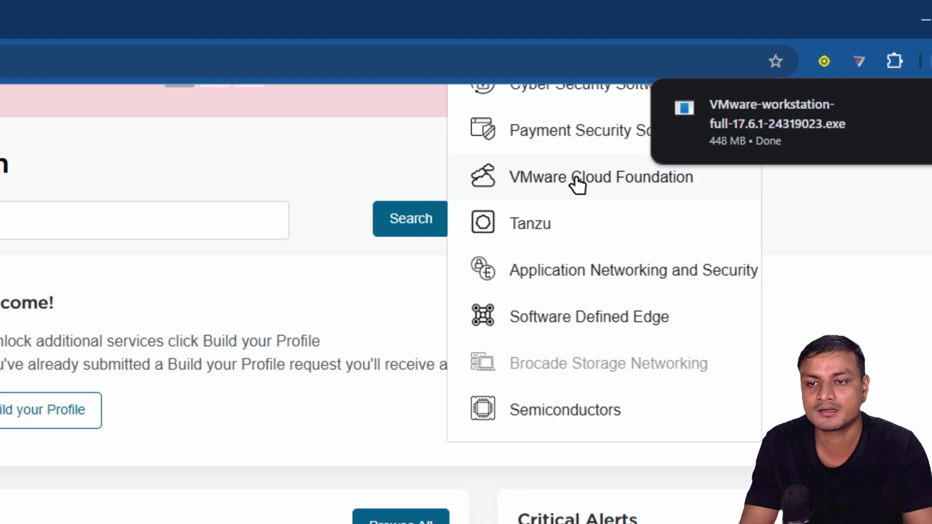
{"action": "left_click", "coordinate": [555, 181]}
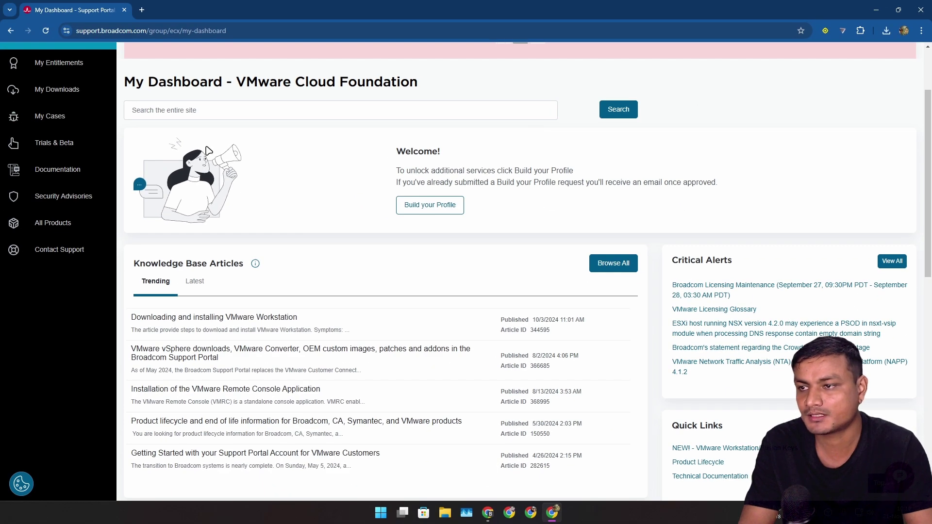
Step: Search the whole site for 'vmware work' and open the VMware Workstation Pro product page
{"action": "scroll", "coordinate": [207, 150], "scroll_direction": "up", "scroll_amount": 2}
{"action": "left_click", "coordinate": [171, 208]}
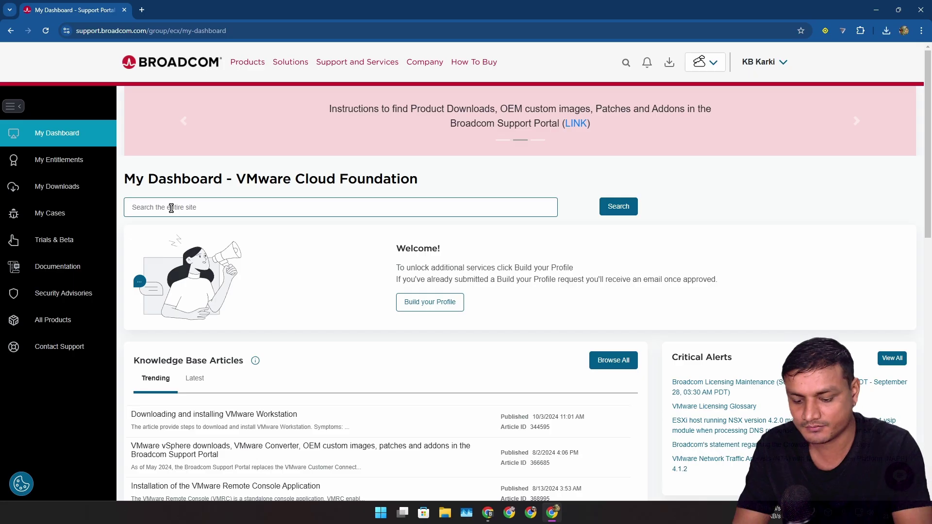
{"action": "type", "text": "vmware"}
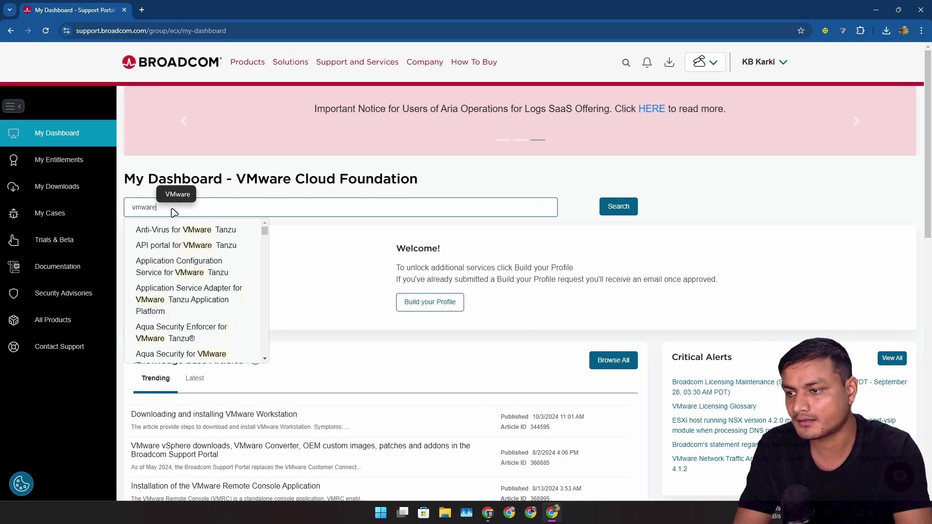
{"action": "type", "text": " work"}
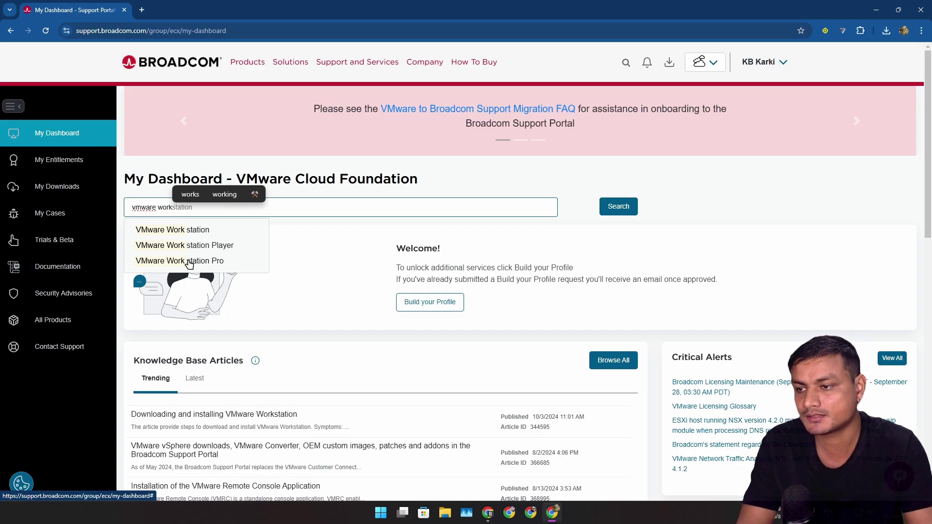
{"action": "left_click", "coordinate": [173, 262]}
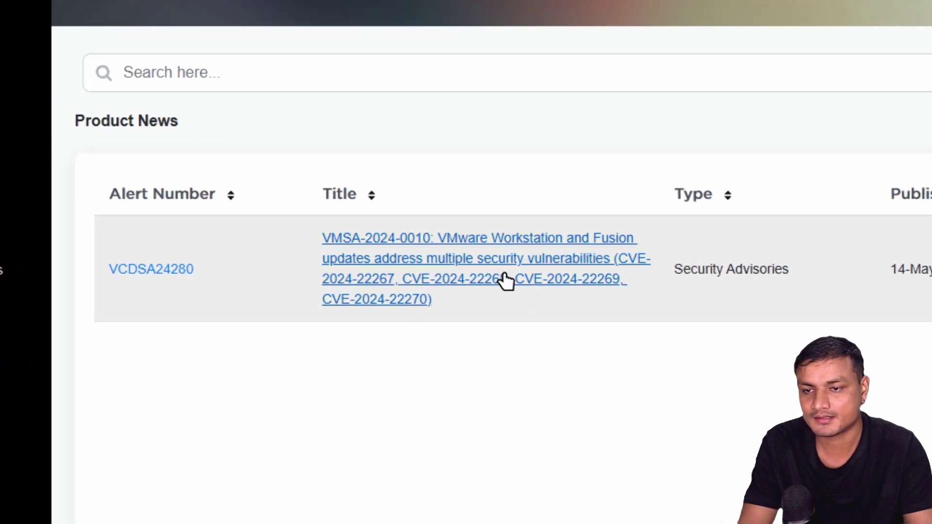
Step: View the VMSA-2024-0010 advisory in its own tab, then close that tab
{"action": "middle_click", "coordinate": [470, 262]}
{"action": "left_click", "coordinate": [212, 12]}
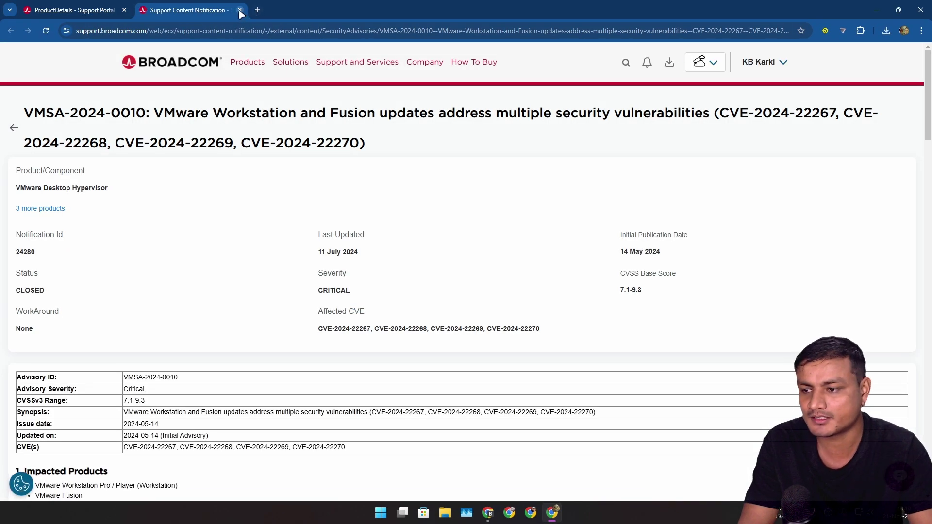
{"action": "left_click", "coordinate": [240, 10]}
Step: Return to My Dashboard for VMware Cloud Foundation
{"action": "left_click", "coordinate": [53, 138]}
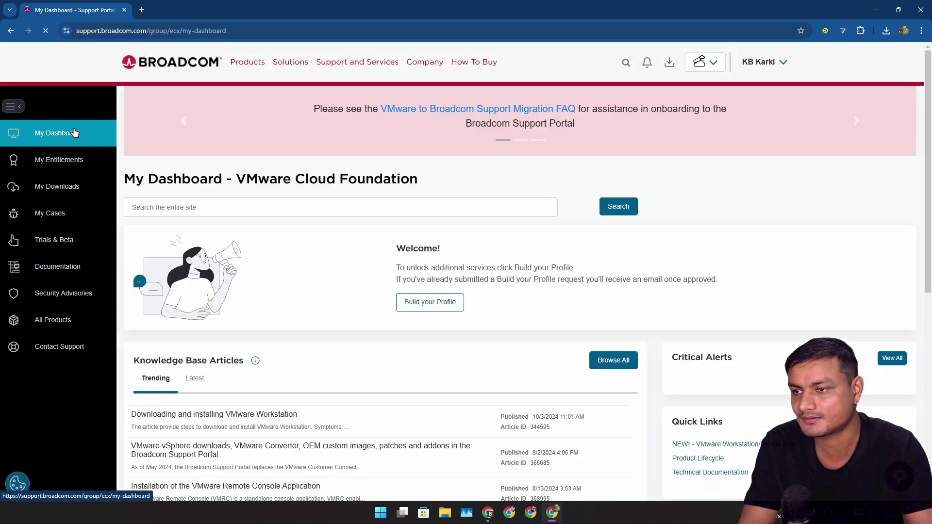
{"action": "left_click", "coordinate": [250, 199]}
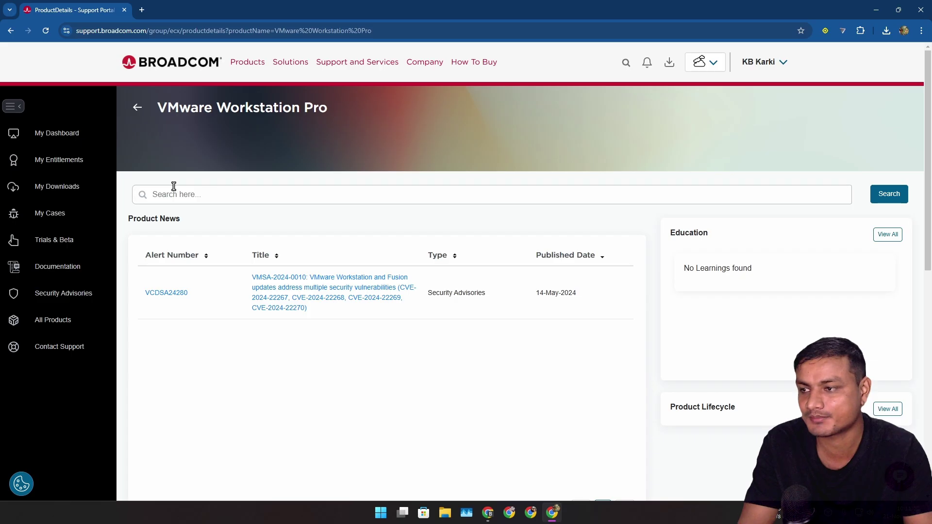
{"action": "left_click", "coordinate": [79, 141]}
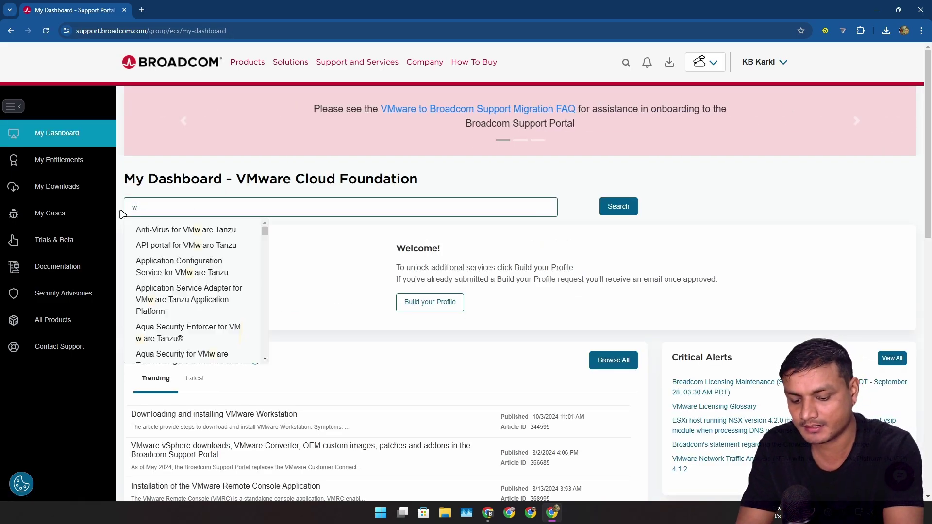
Step: Replace the dashboard search with 'vmware work' and open the VMware Workstation Pro product page
{"action": "key", "text": "BackSpace"}
{"action": "type", "text": "vmware work"}
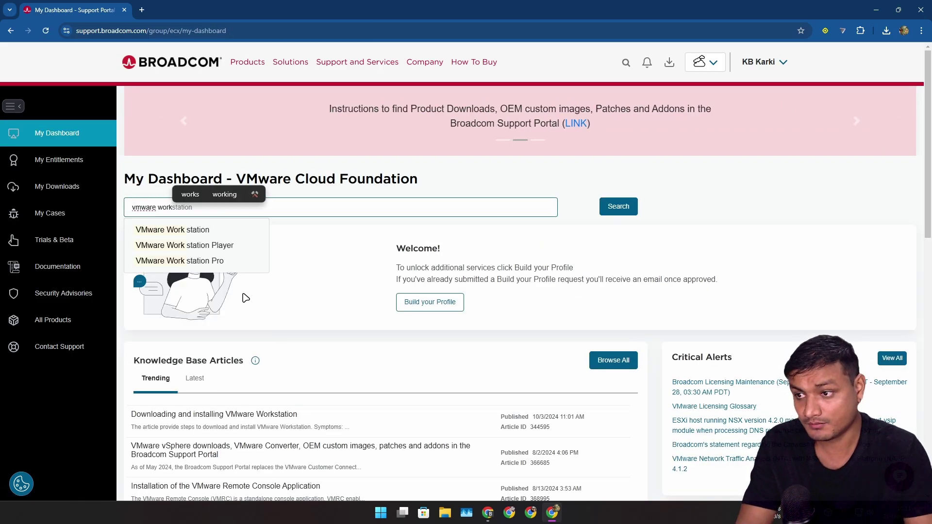
{"action": "left_click", "coordinate": [178, 261]}
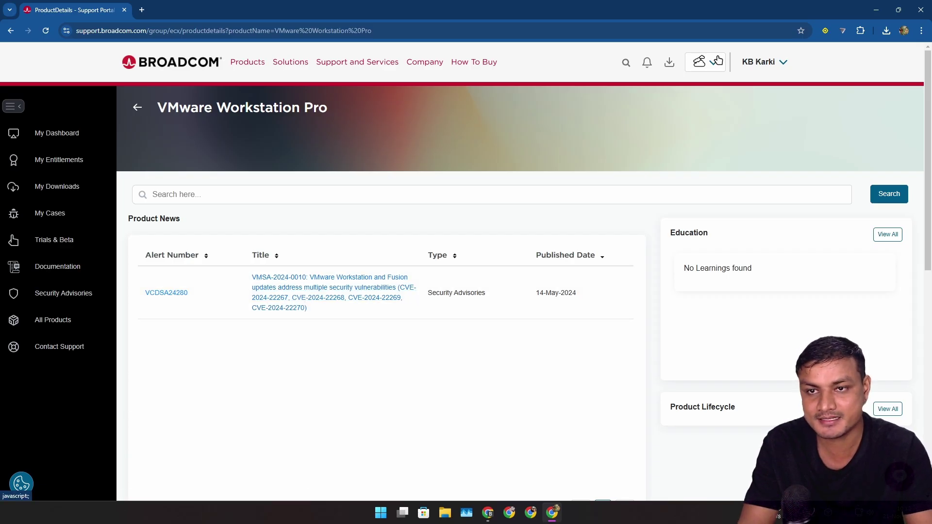
{"action": "left_click", "coordinate": [715, 61]}
Step: Choose the VMware Cloud Foundation product family to list all 89 of its products
{"action": "left_click", "coordinate": [715, 67]}
{"action": "left_click", "coordinate": [714, 64]}
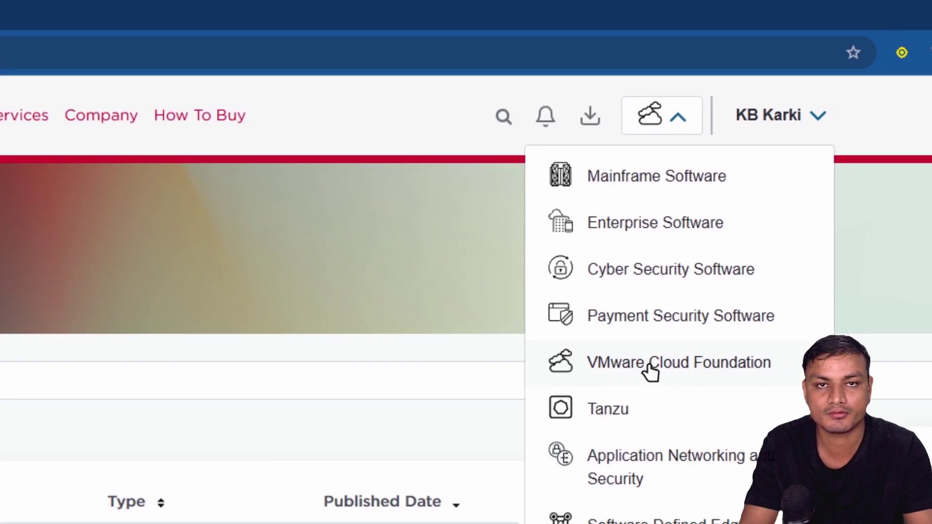
{"action": "left_click", "coordinate": [651, 371]}
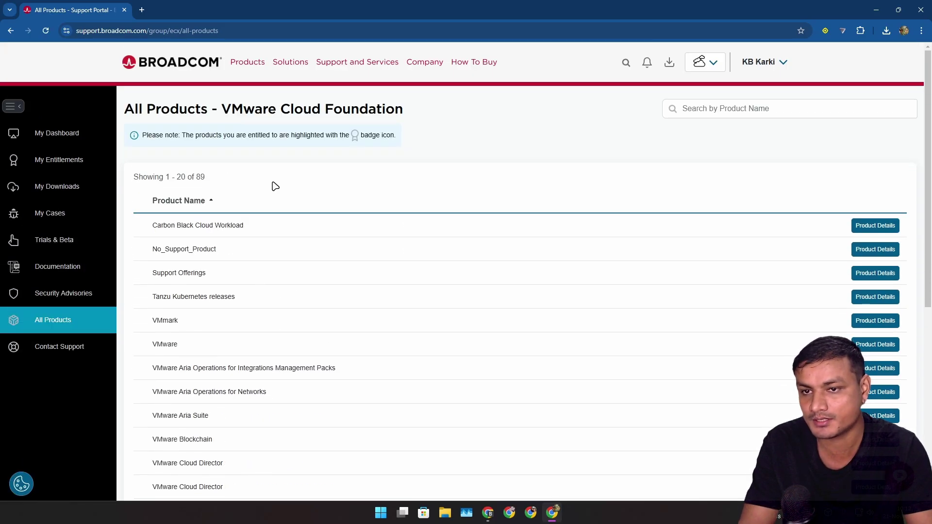
Step: Filter the All Products list by 'vmware work', leaving Workstation, Workstation Player and Workstation Pro
{"action": "left_click", "coordinate": [740, 110]}
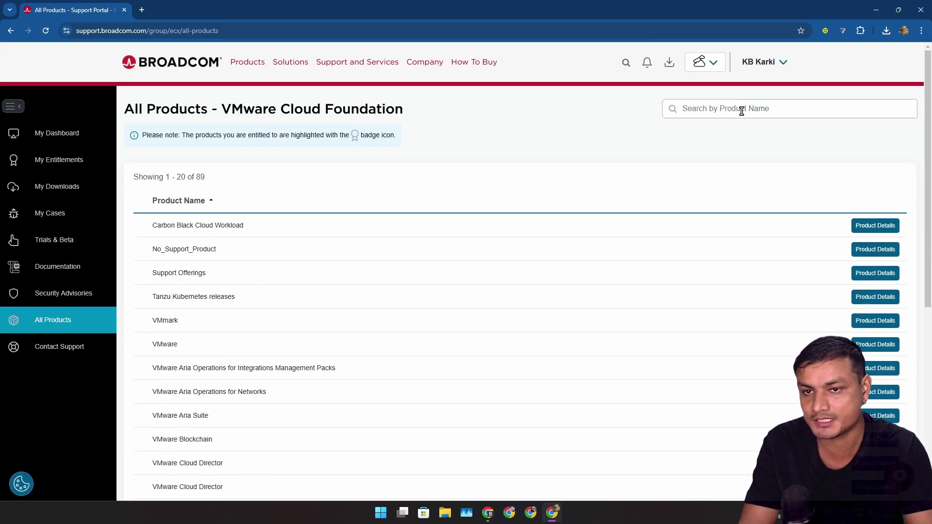
{"action": "left_click", "coordinate": [714, 63]}
{"action": "left_click", "coordinate": [713, 64]}
{"action": "left_click", "coordinate": [718, 108]}
{"action": "type", "text": "vmware"}
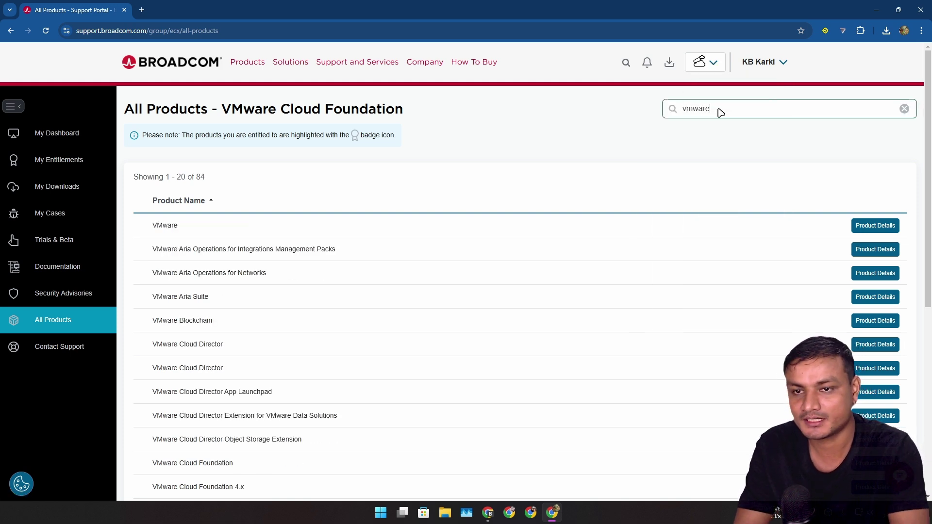
{"action": "type", "text": " work"}
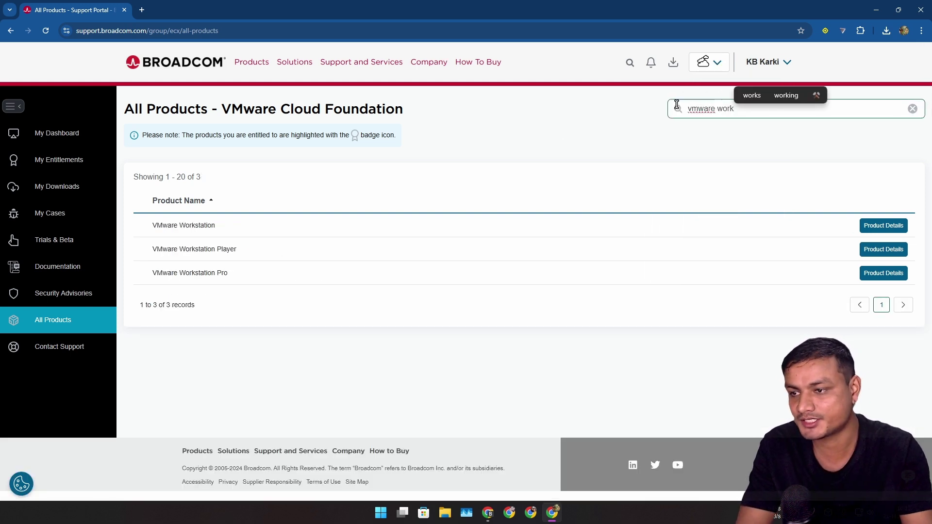
{"action": "left_click", "coordinate": [201, 275]}
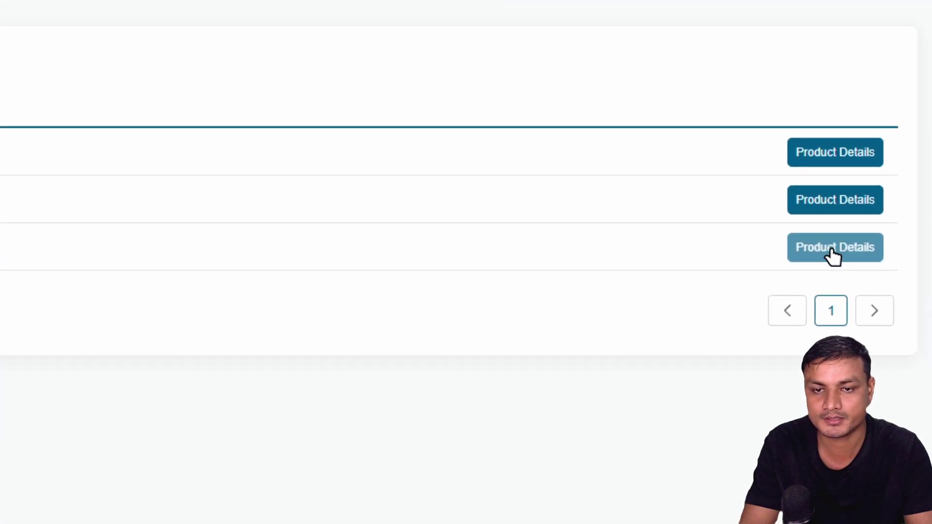
Step: Open Workstation Pro's product details, skim the VMSA-2024-0010 advisory, then close it
{"action": "left_click", "coordinate": [833, 252]}
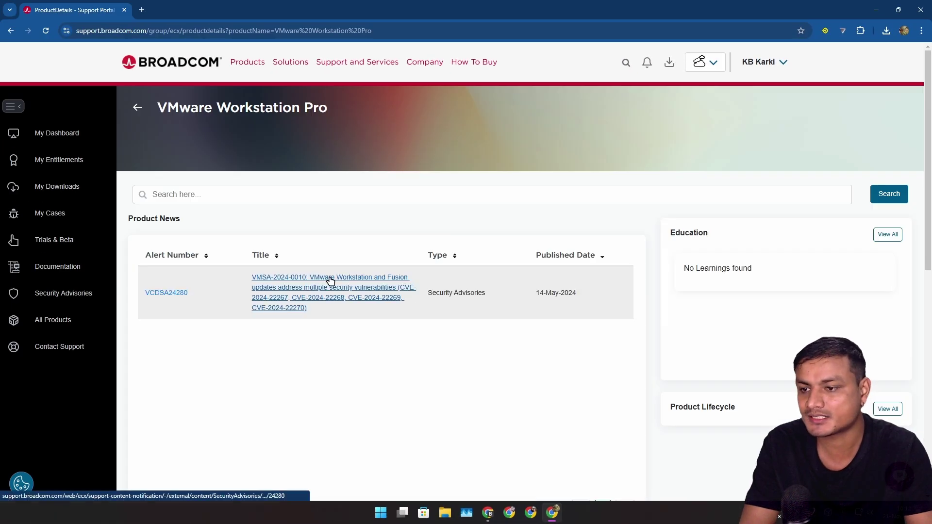
{"action": "left_click", "coordinate": [333, 286]}
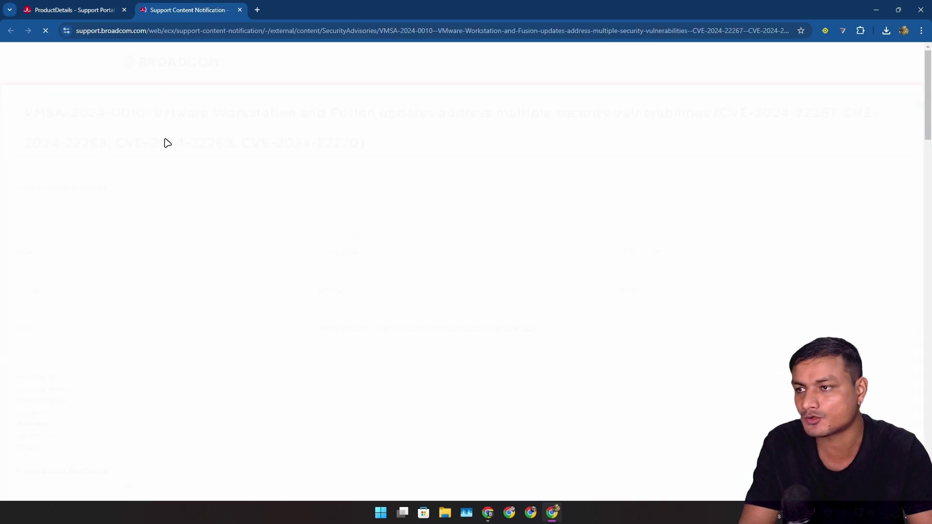
{"action": "scroll", "coordinate": [184, 320], "scroll_direction": "down", "scroll_amount": 20}
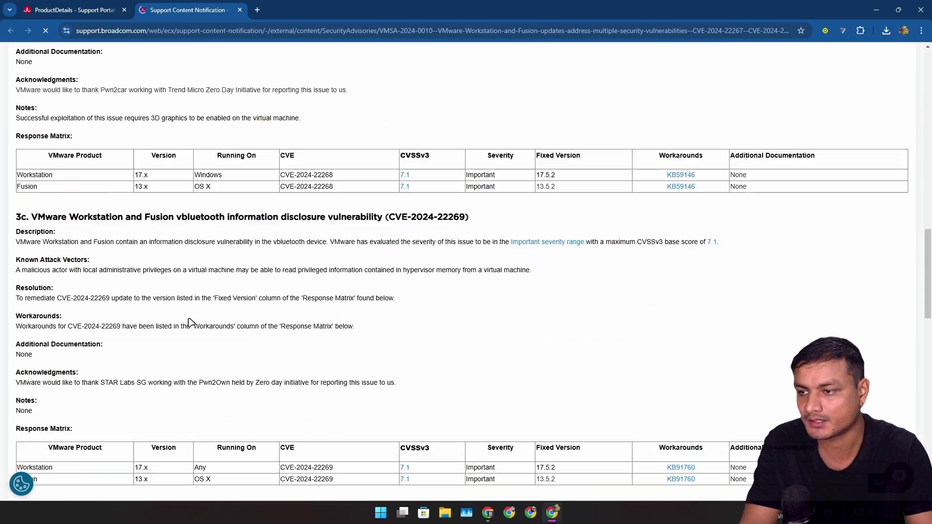
{"action": "scroll", "coordinate": [182, 319], "scroll_direction": "down", "scroll_amount": 9}
{"action": "scroll", "coordinate": [182, 319], "scroll_direction": "up", "scroll_amount": 5}
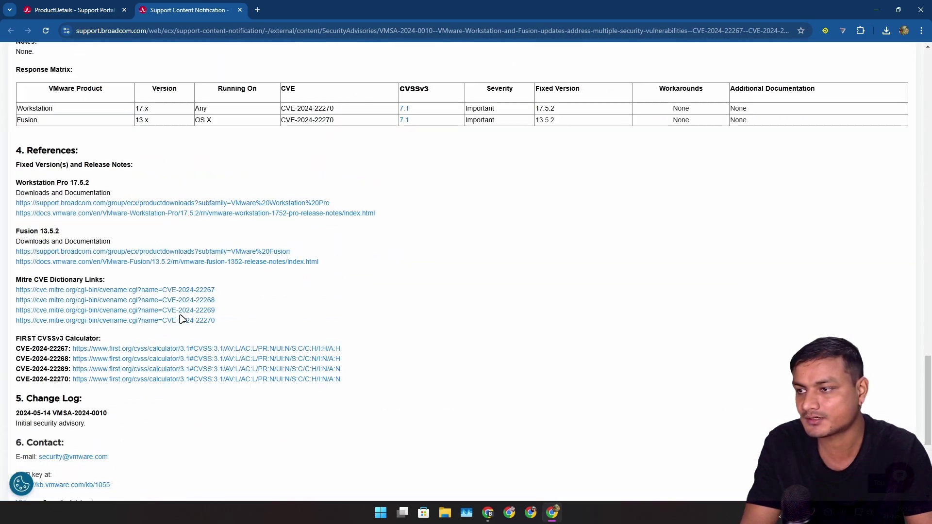
{"action": "scroll", "coordinate": [136, 290], "scroll_direction": "down", "scroll_amount": 4}
{"action": "scroll", "coordinate": [126, 301], "scroll_direction": "up", "scroll_amount": 8}
{"action": "scroll", "coordinate": [129, 292], "scroll_direction": "up", "scroll_amount": 3}
{"action": "left_click", "coordinate": [240, 10]}
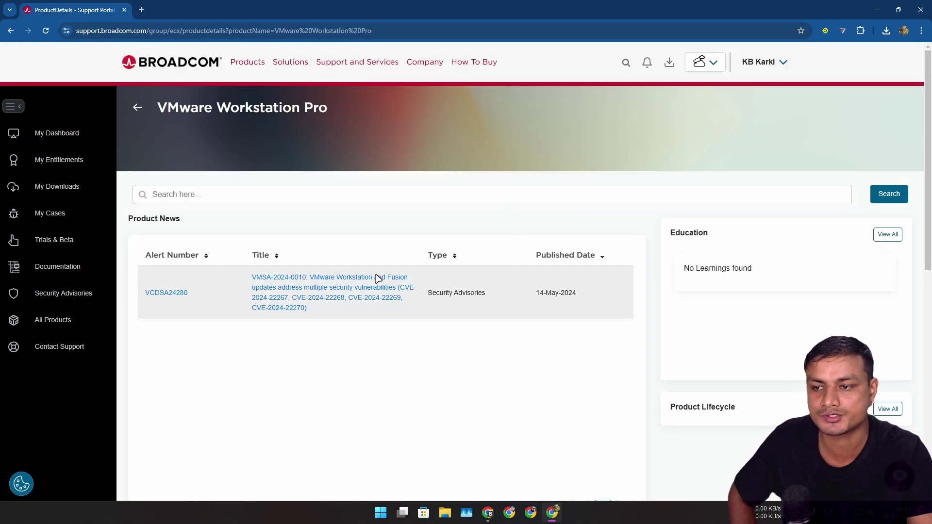
Step: Reopen the VMSA-2024-0010 advisory and scroll to References with the Fusion 13.5.2 link
{"action": "left_click", "coordinate": [374, 280]}
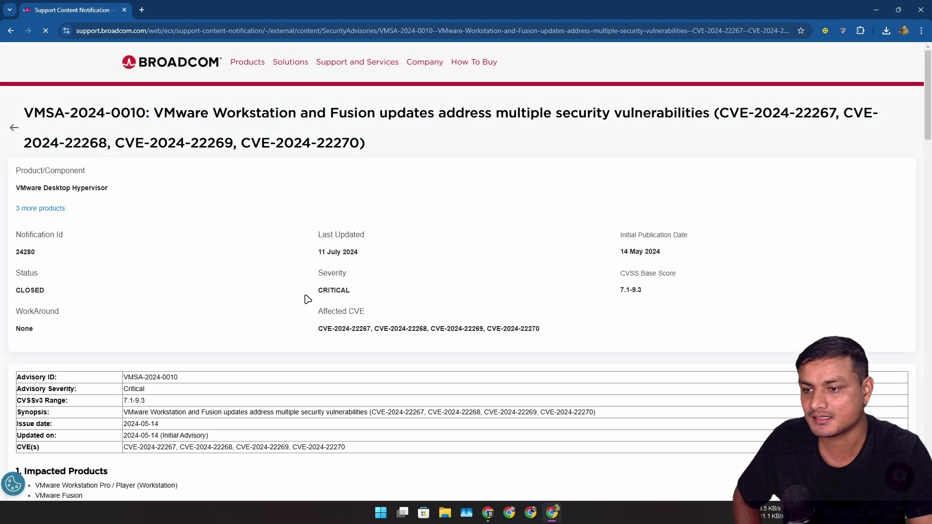
{"action": "scroll", "coordinate": [179, 296], "scroll_direction": "down", "scroll_amount": 20}
{"action": "scroll", "coordinate": [97, 293], "scroll_direction": "down", "scroll_amount": 10}
{"action": "scroll", "coordinate": [94, 287], "scroll_direction": "up", "scroll_amount": 3}
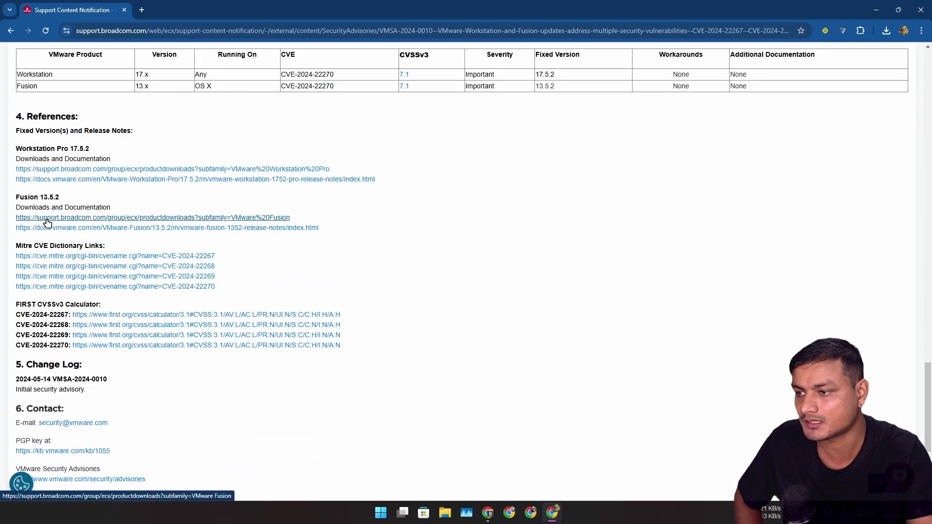
Step: Pick VMware Fusion 13.6.1, accept the Terms and Conditions, and start its HTTPS download
{"action": "left_click", "coordinate": [46, 218]}
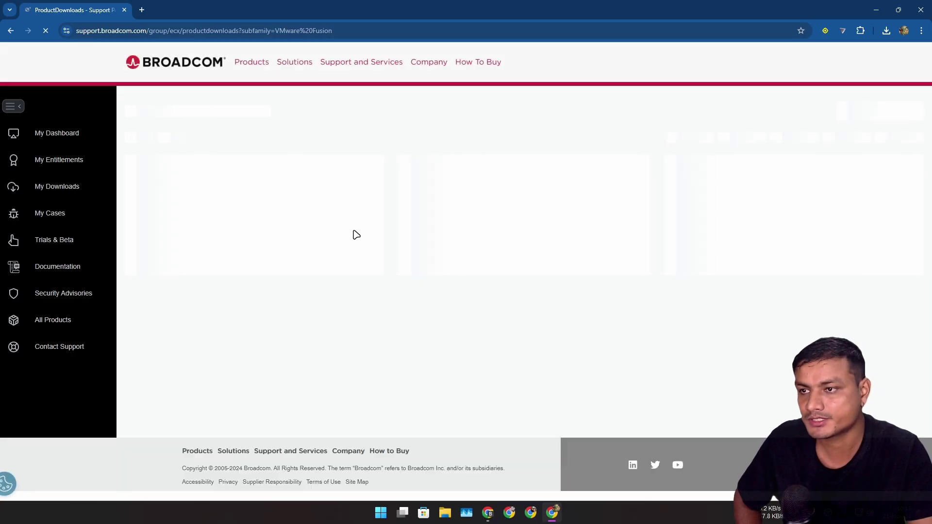
{"action": "left_click", "coordinate": [193, 240]}
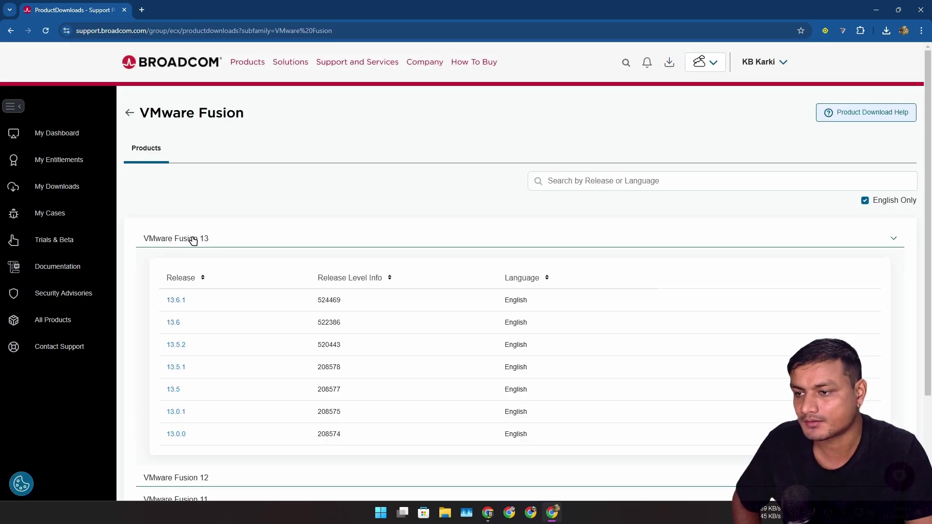
{"action": "left_click", "coordinate": [179, 302]}
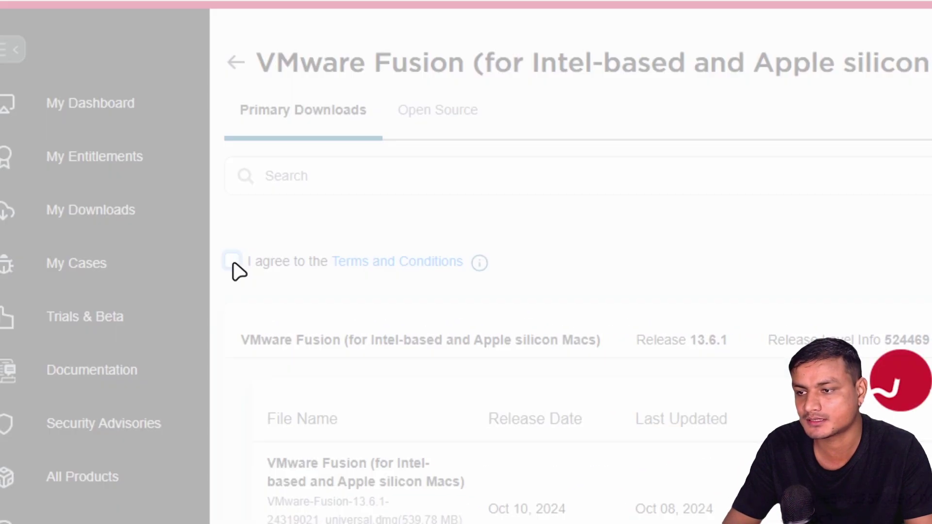
{"action": "left_click", "coordinate": [231, 261]}
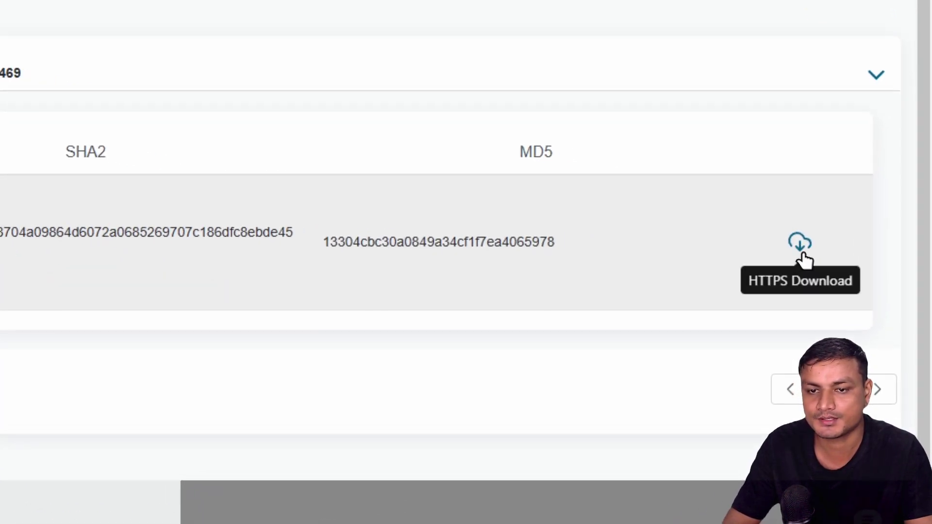
{"action": "left_click", "coordinate": [800, 244]}
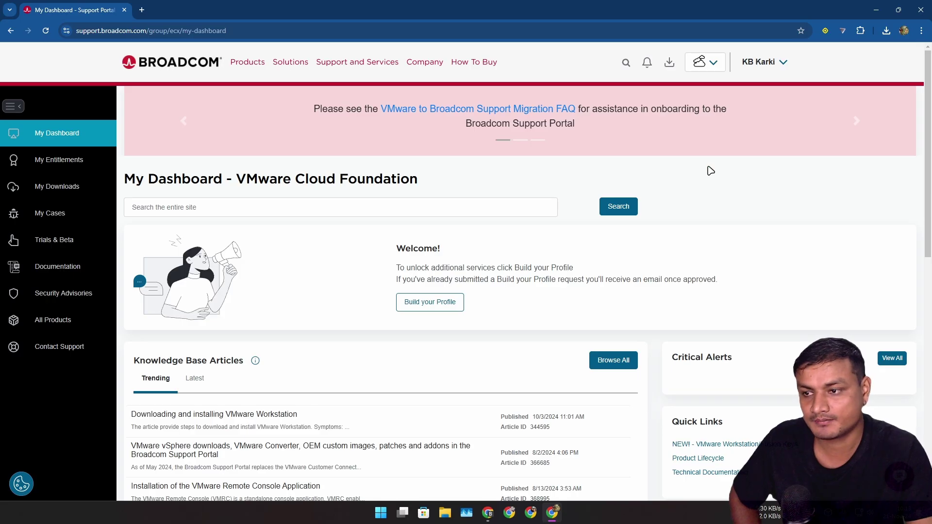
{"action": "scroll", "coordinate": [447, 233], "scroll_direction": "down", "scroll_amount": 5}
{"action": "scroll", "coordinate": [605, 206], "scroll_direction": "down", "scroll_amount": 5}
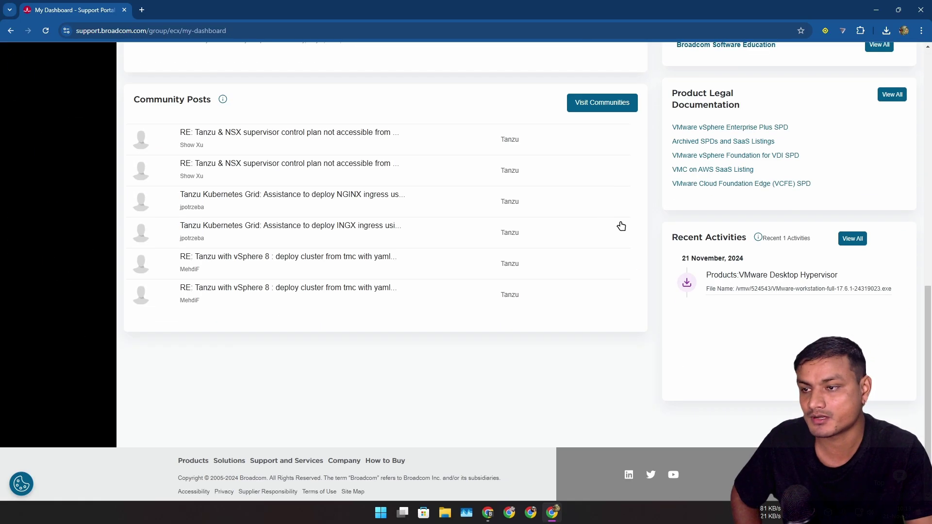
{"action": "scroll", "coordinate": [622, 226], "scroll_direction": "up", "scroll_amount": 10}
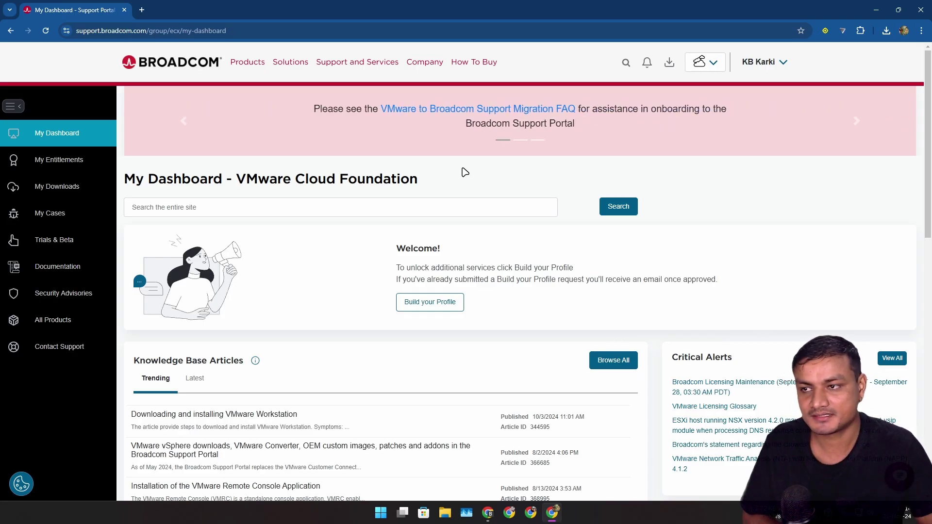
Step: Close the Chrome window so the Windows desktop shows
{"action": "left_click", "coordinate": [921, 10]}
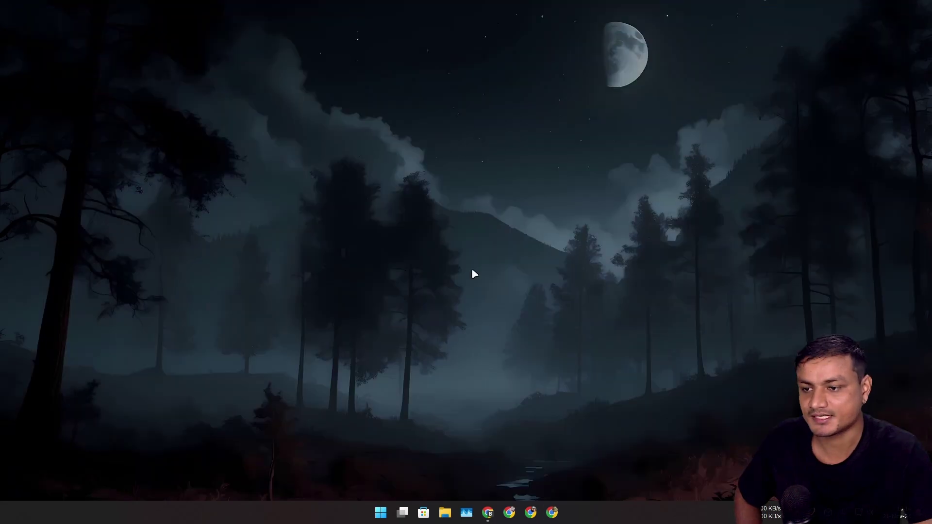